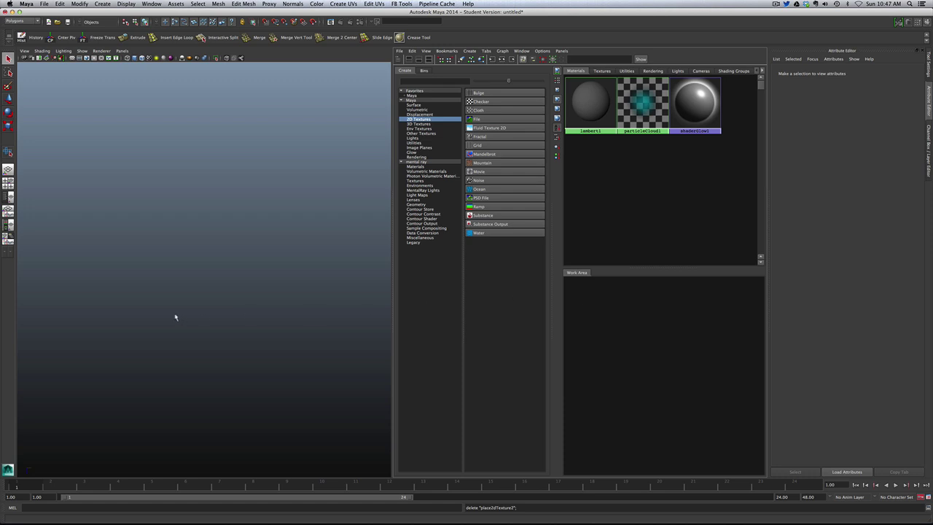
# Step: Show the Other Textures node category in the Hypershade Create panel
pyautogui.click(422, 133)
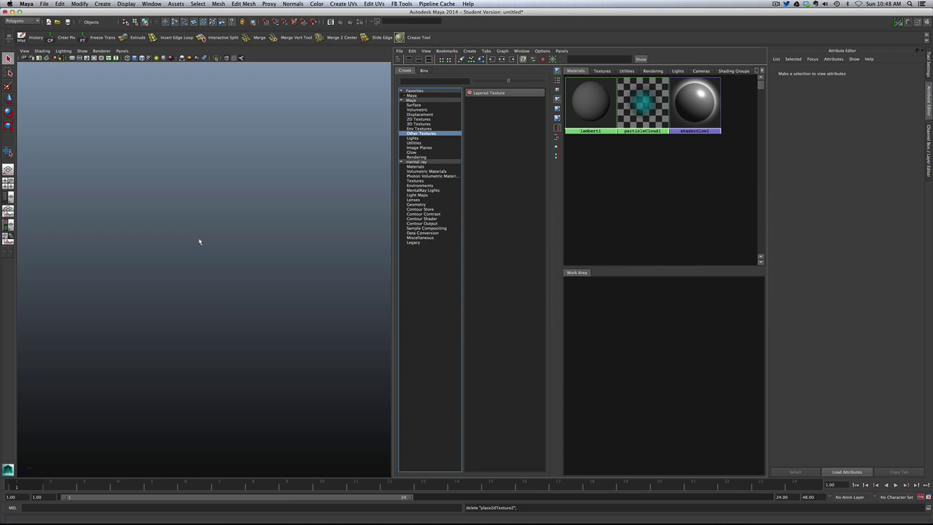
# Step: Add a polygon plane to the scene and assign it a fresh Lambert material, lambert2
pyautogui.keyDown('shift'); pyautogui.moveTo(199, 243); pyautogui.dragTo(169, 237, button='right'); pyautogui.keyUp('shift')
pyautogui.click(340, 202)
pyautogui.click(273, 209)
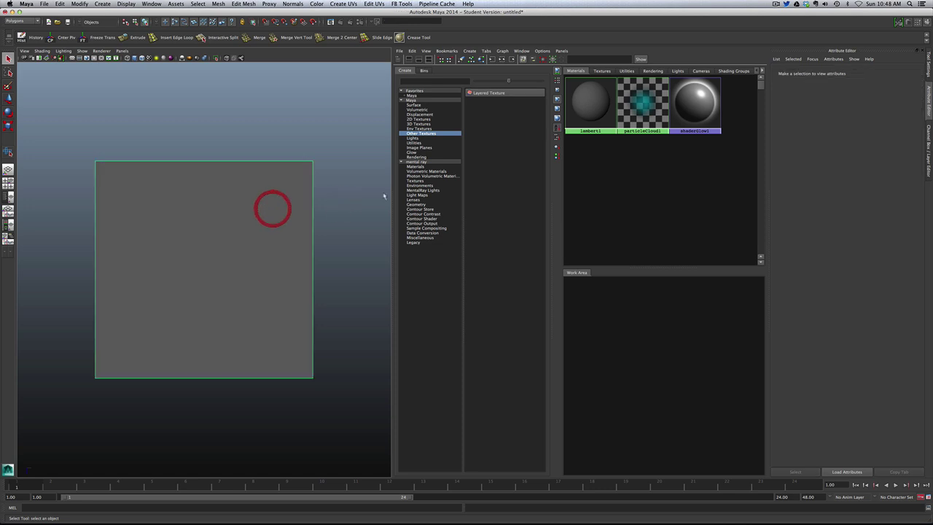
pyautogui.rightClick(233, 221)
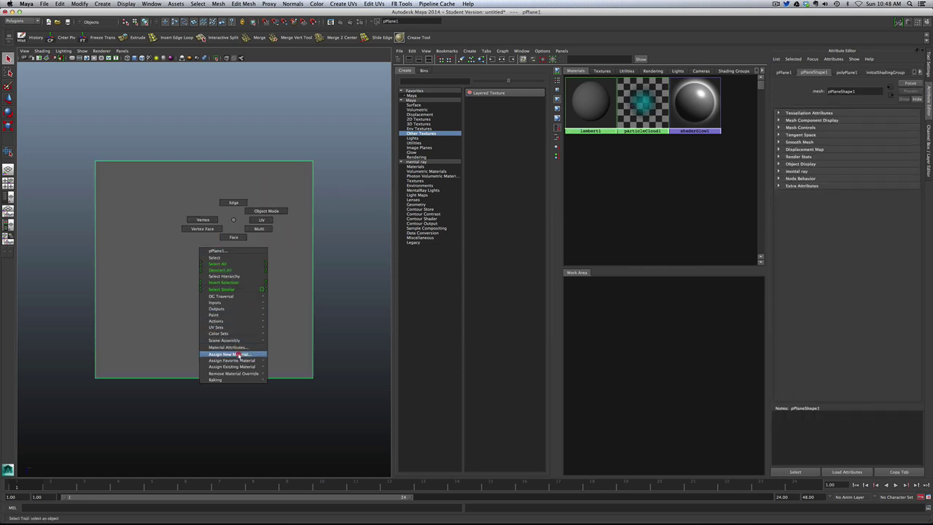
pyautogui.moveTo(240, 355)
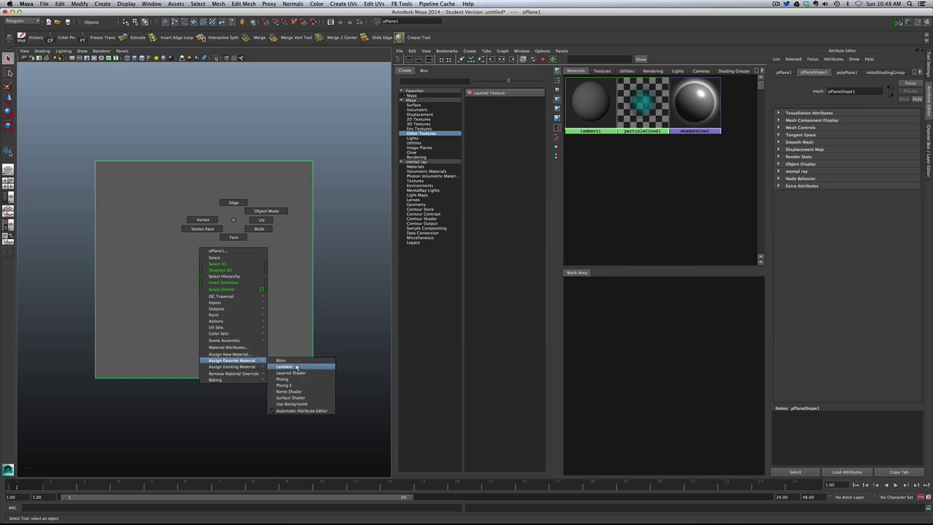
pyautogui.click(299, 368)
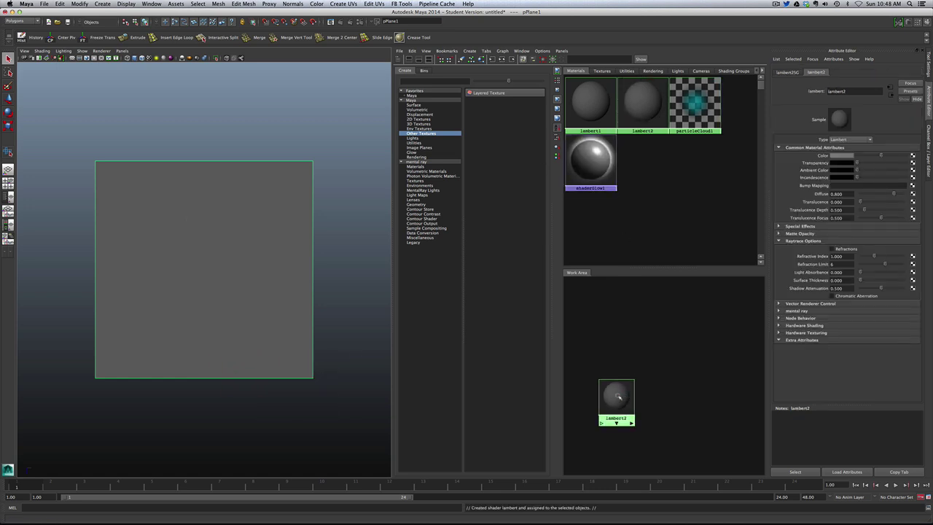
pyautogui.moveTo(623, 395); pyautogui.dragTo(721, 359)
# Step: Create the first File texture node, file1, with its place2dTexture node
pyautogui.click(606, 325)
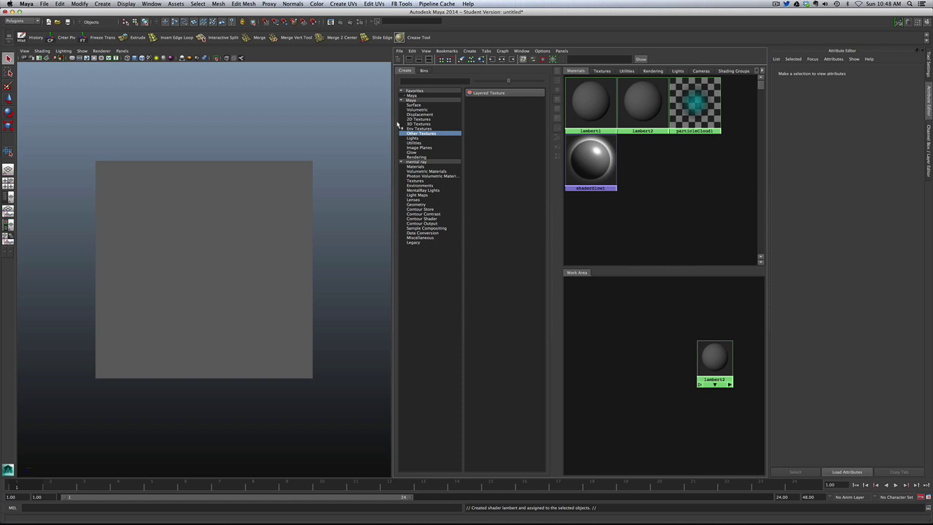
pyautogui.click(413, 119)
pyautogui.click(487, 119)
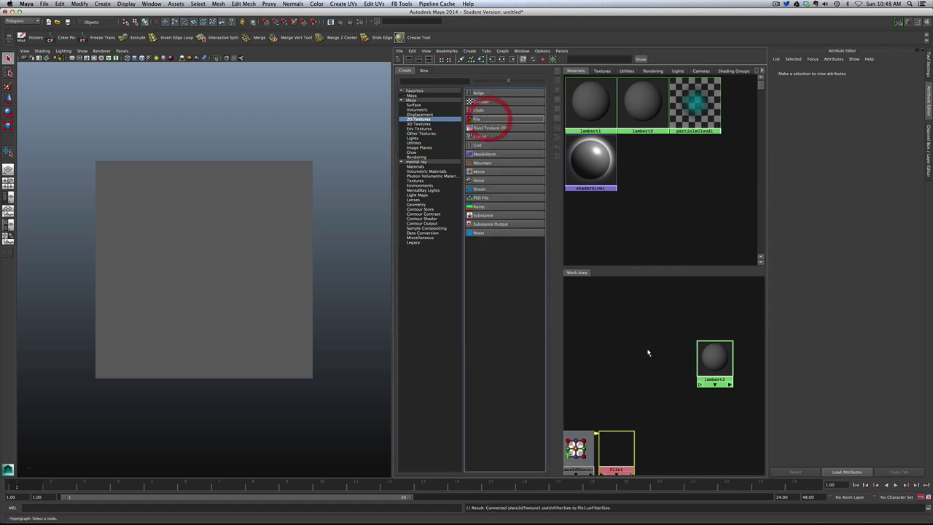
pyautogui.moveTo(604, 422); pyautogui.dragTo(630, 316)
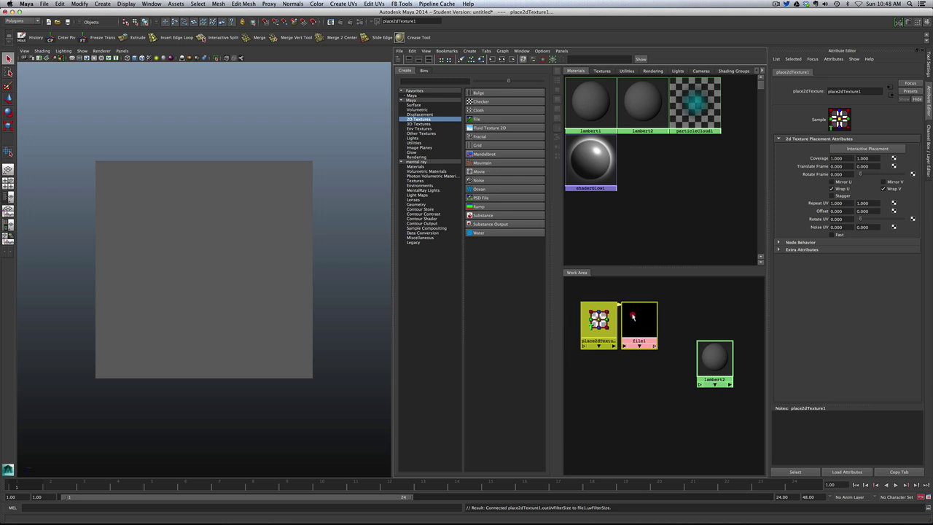
pyautogui.click(621, 394)
# Step: Create a second File texture node, file2, and arrange the nodes beside lambert2
pyautogui.click(487, 118)
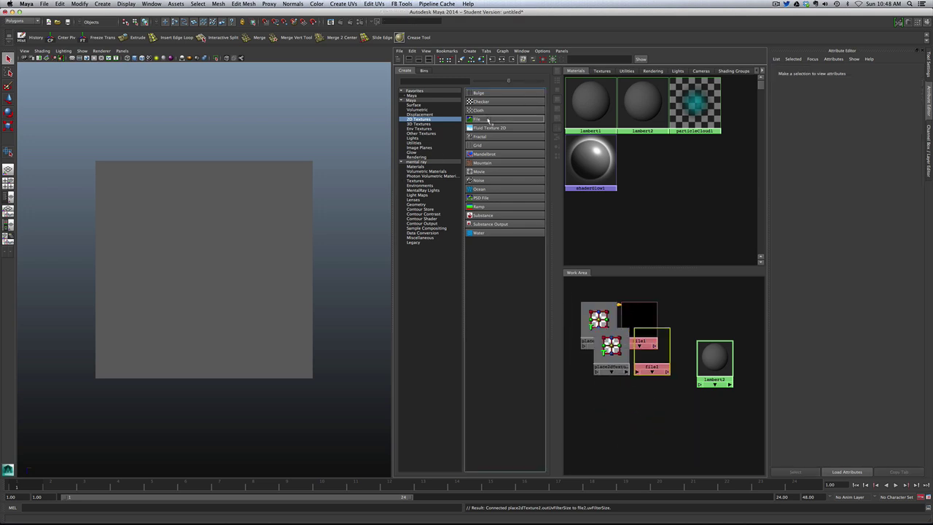
pyautogui.keyDown('shift'); pyautogui.click(597, 348); pyautogui.keyUp('shift')
pyautogui.moveTo(660, 356); pyautogui.dragTo(646, 413)
pyautogui.moveTo(713, 359); pyautogui.dragTo(735, 370)
pyautogui.click(598, 321)
# Step: Load floor.tif as file1's image
pyautogui.click(648, 310)
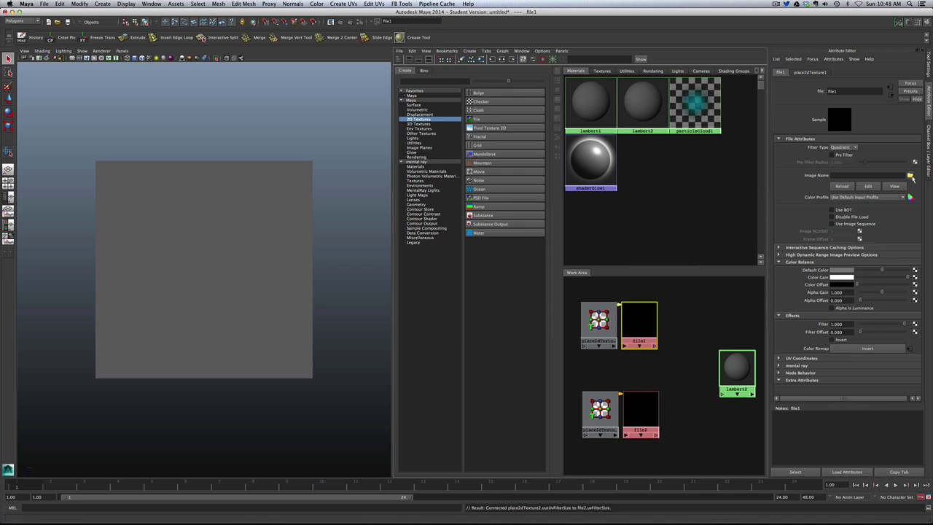
pyautogui.click(911, 176)
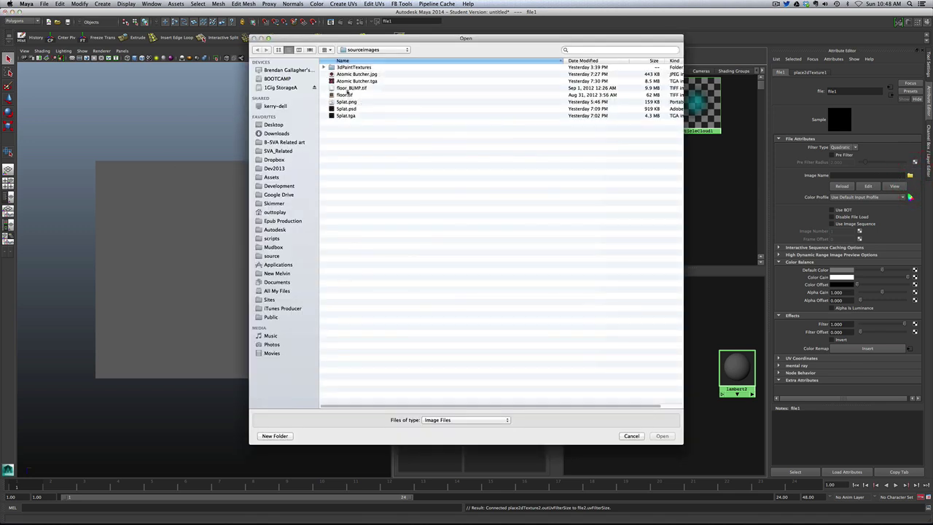
pyautogui.click(346, 95)
pyautogui.click(661, 436)
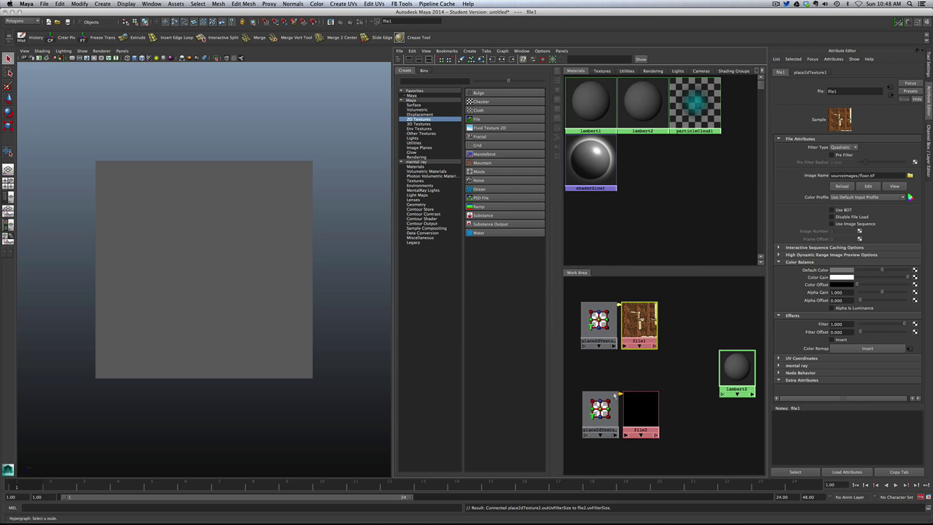
# Step: Load Atomic Butcher.tga as file2's image
pyautogui.click(646, 407)
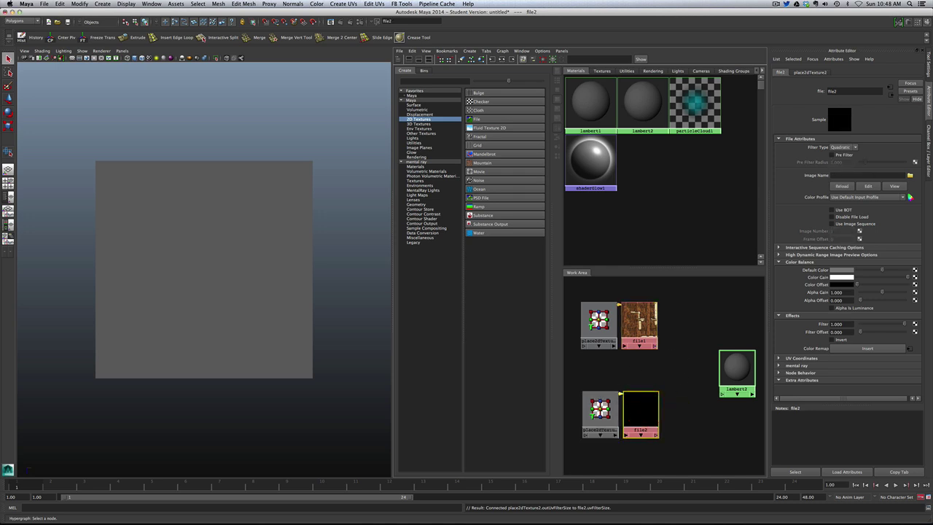
pyautogui.click(910, 175)
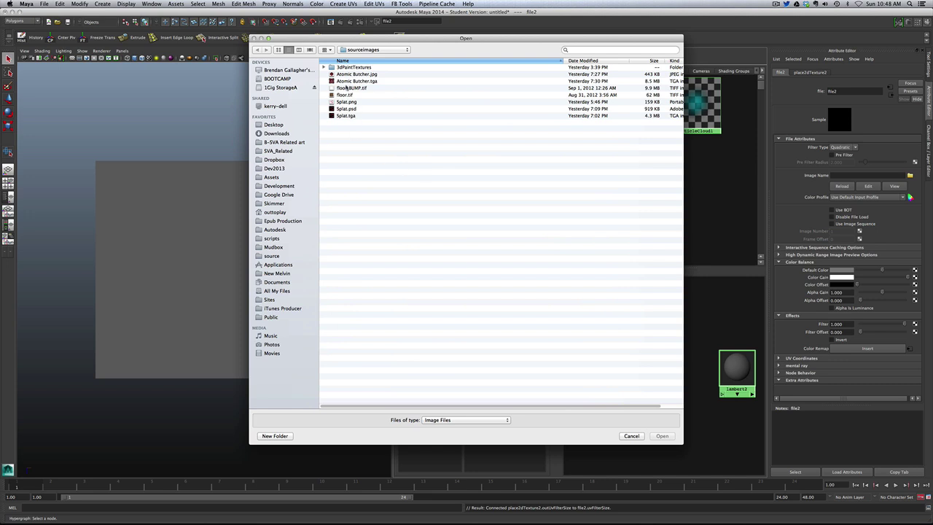
pyautogui.click(342, 80)
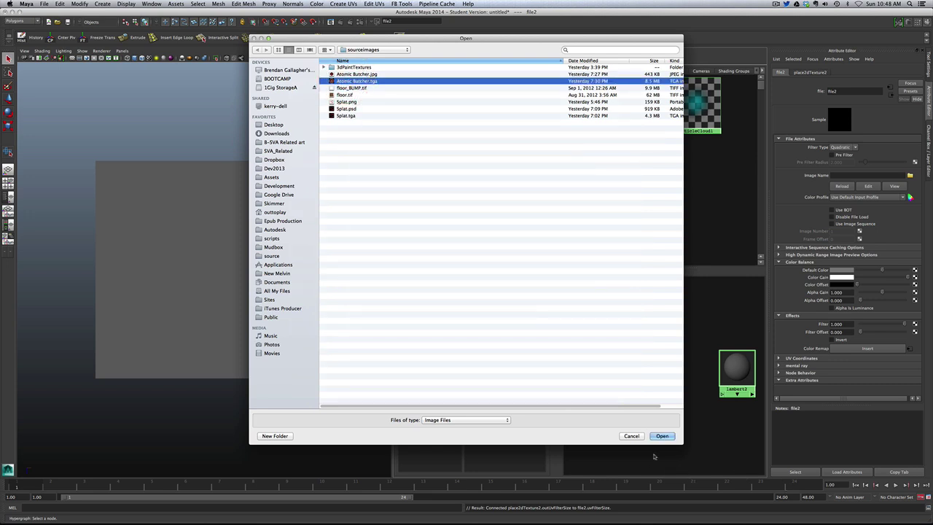
pyautogui.click(661, 436)
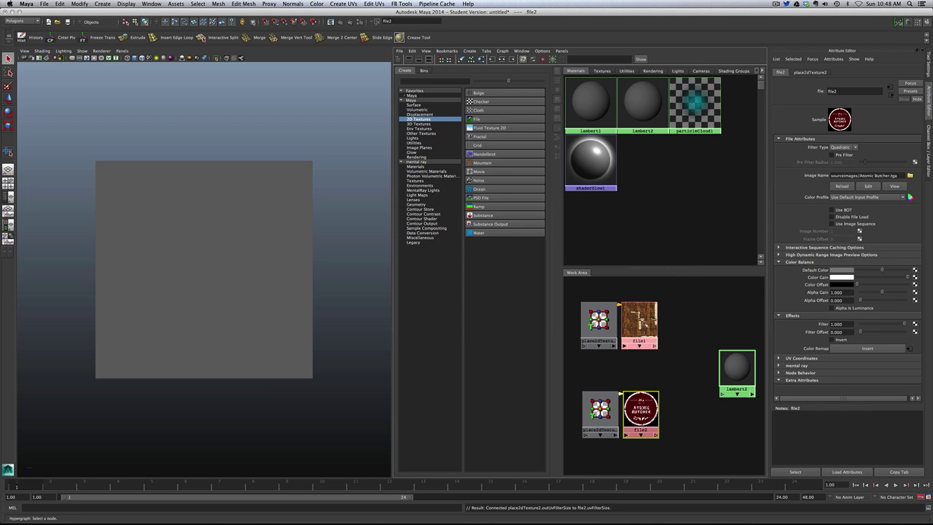
# Step: Create a Layered Texture node, layeredTexture1, beside lambert2
pyautogui.click(415, 142)
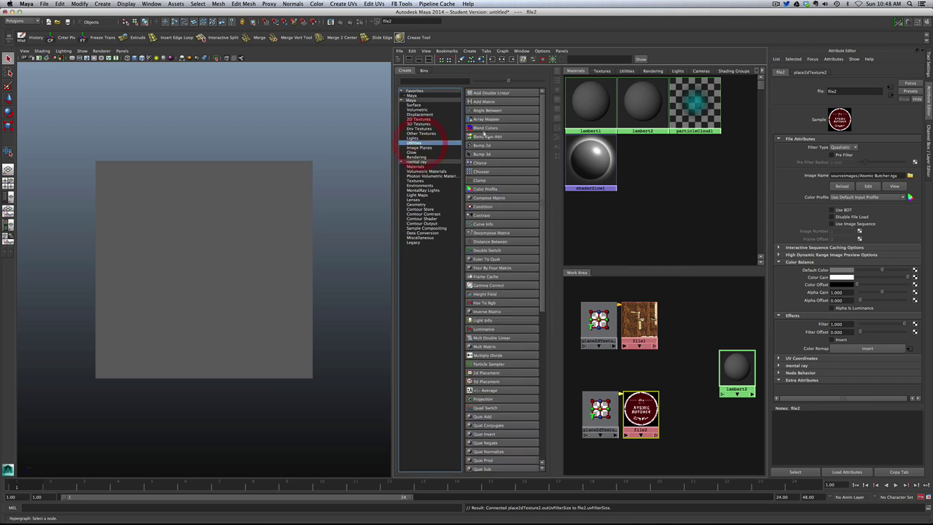
pyautogui.click(421, 133)
pyautogui.click(489, 93)
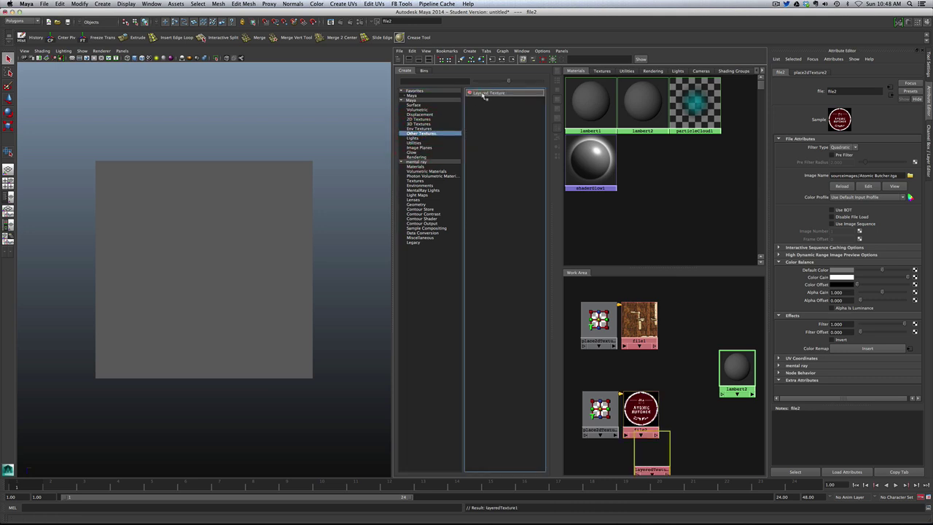
pyautogui.moveTo(650, 456); pyautogui.dragTo(688, 370)
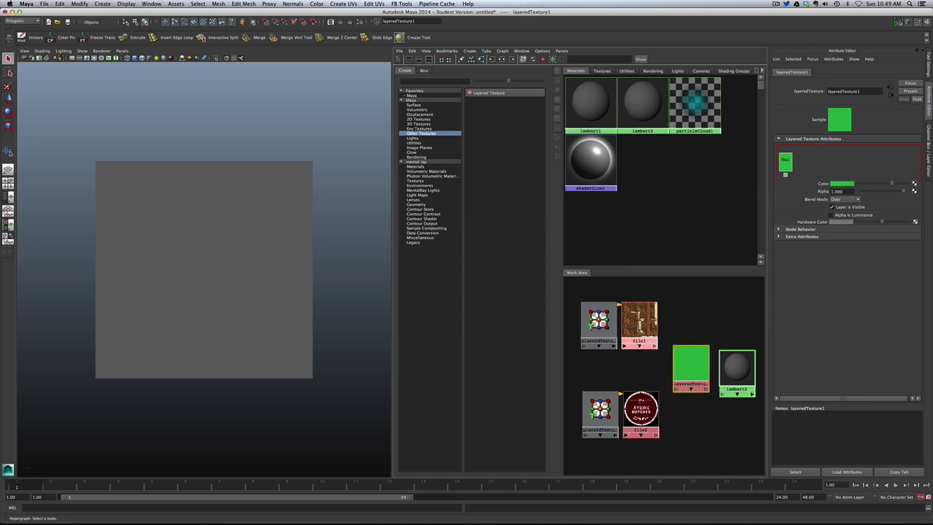
# Step: Connect file1's colour to layeredTexture1's inputs[0].color
pyautogui.moveTo(640, 323); pyautogui.dragTo(693, 366, button='middle')
pyautogui.moveTo(736, 382)
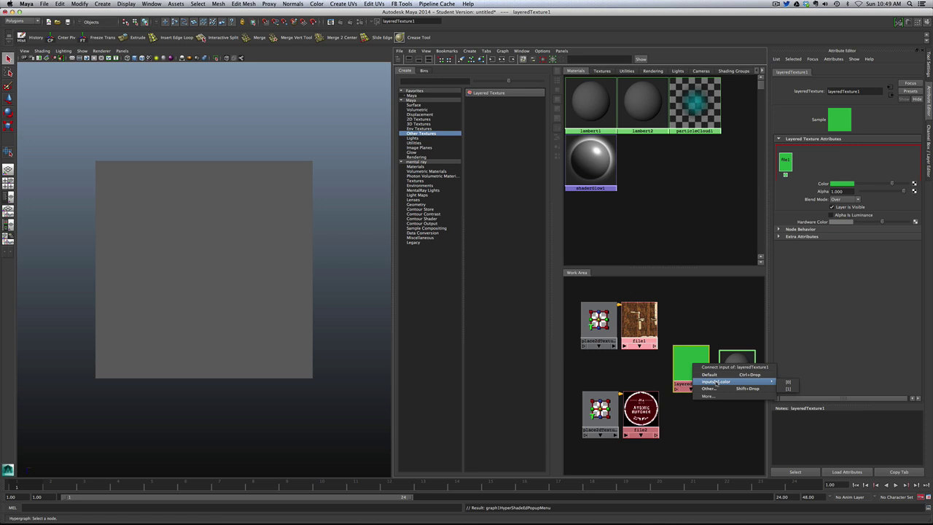
pyautogui.click(789, 382)
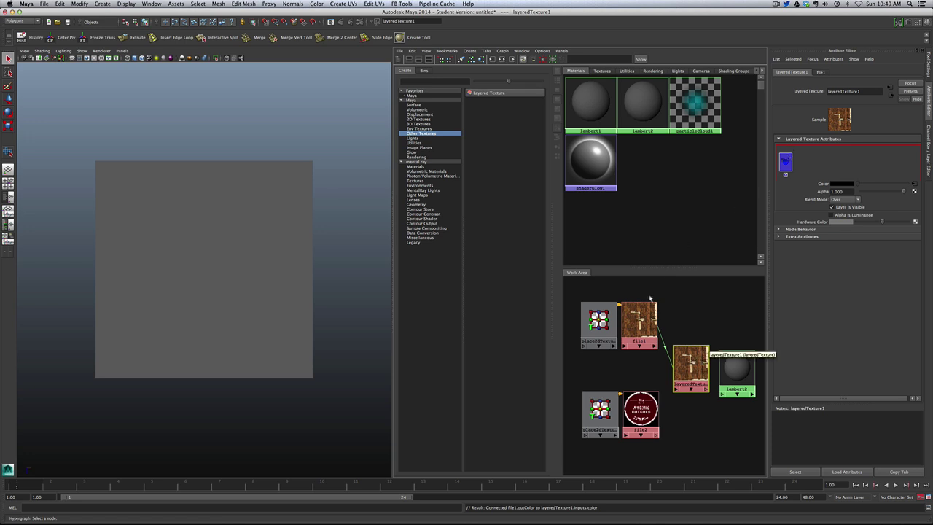
# Step: Rename file1 to Wood
pyautogui.click(639, 321)
pyautogui.doubleClick(839, 91)
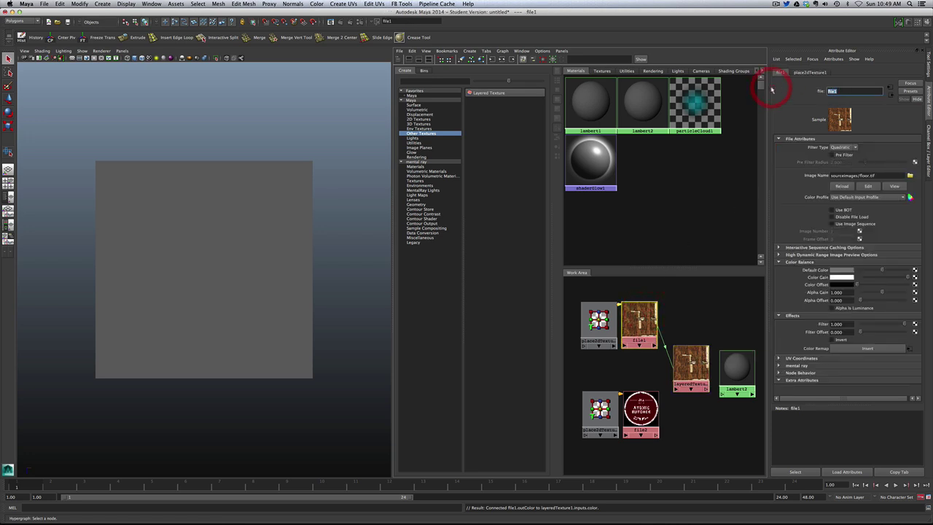
pyautogui.write('Wood')
pyautogui.press('Return')
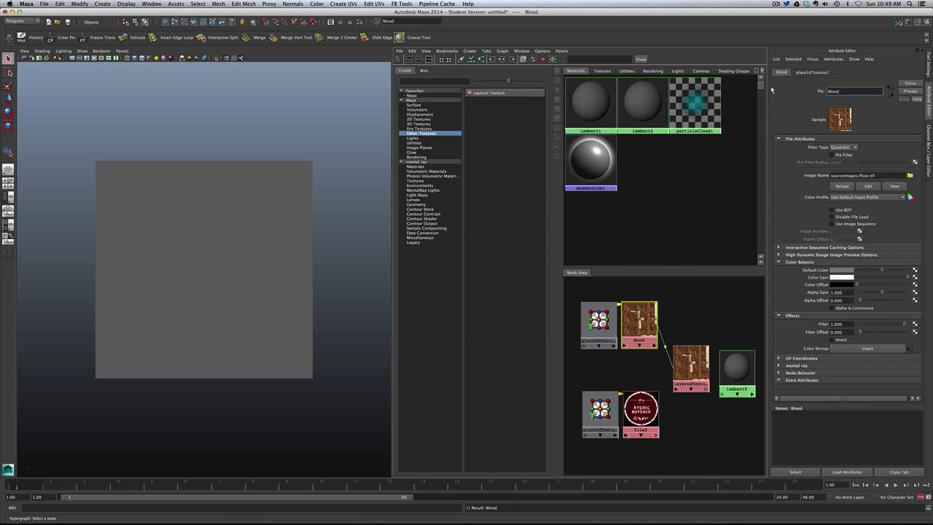
# Step: Connect file2 to layeredTexture1's layer 1 and rename it Logo
pyautogui.moveTo(640, 422); pyautogui.dragTo(689, 370, button='middle')
pyautogui.moveTo(707, 387)
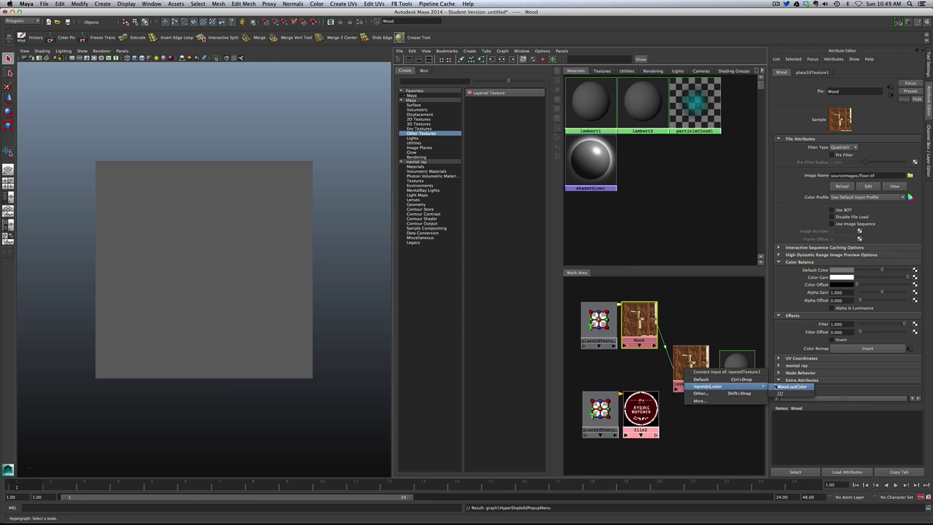
pyautogui.click(784, 395)
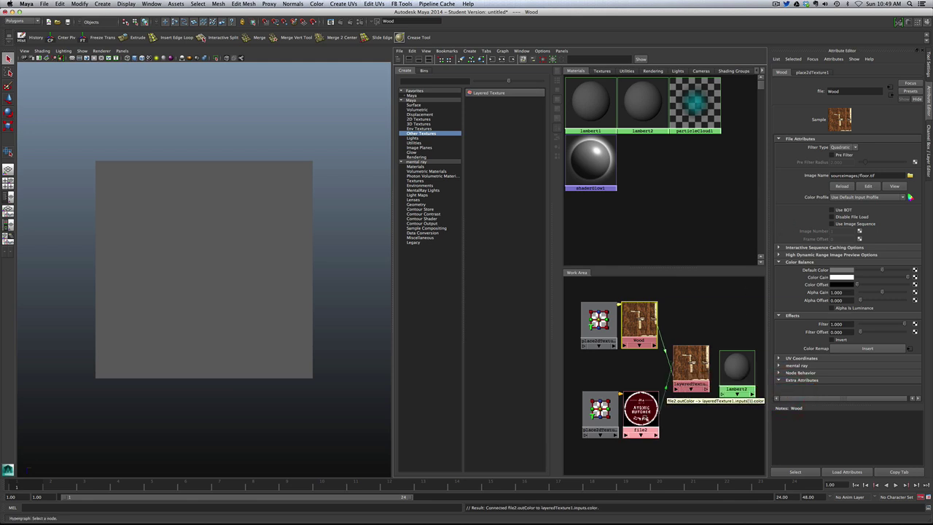
pyautogui.click(646, 415)
pyautogui.doubleClick(850, 87)
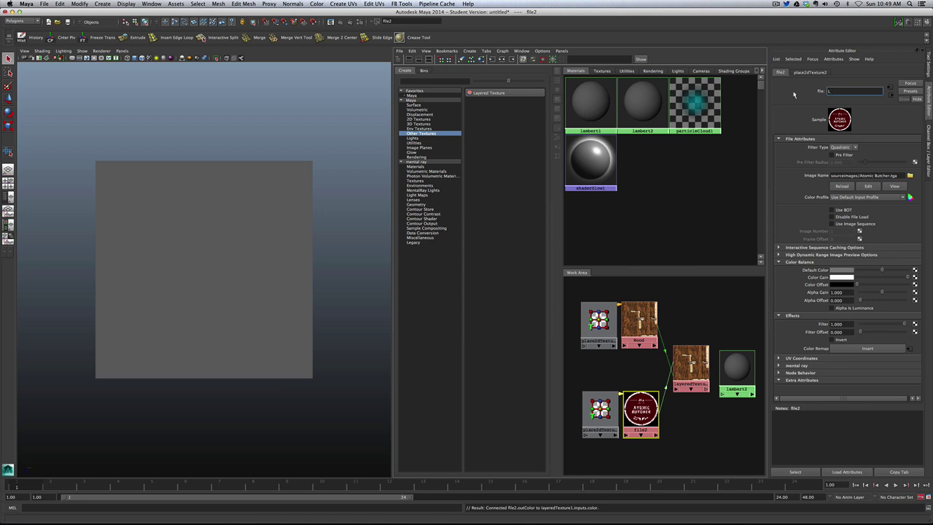
pyautogui.press('Return')
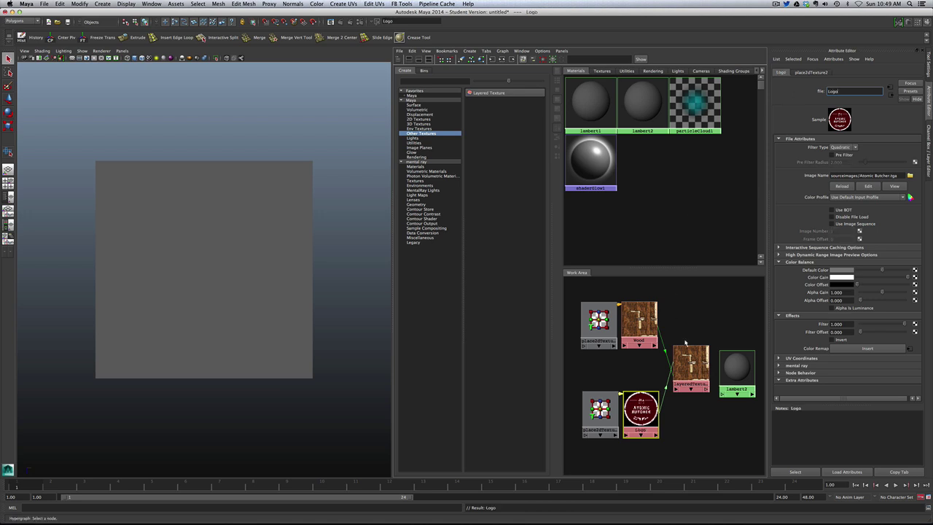
pyautogui.click(691, 365)
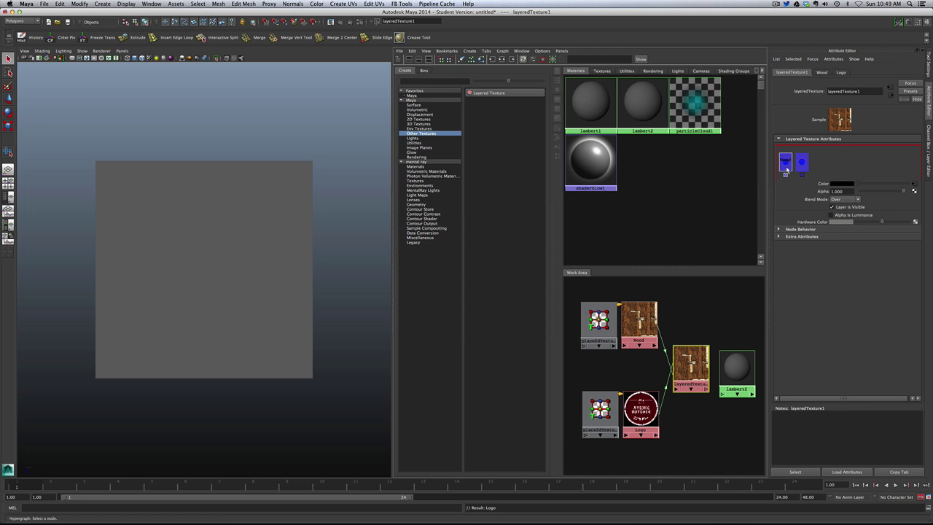
# Step: Move the Logo layer to the top and connect layeredTexture1 to lambert2's color
pyautogui.moveTo(795, 169); pyautogui.dragTo(809, 167, button='middle')
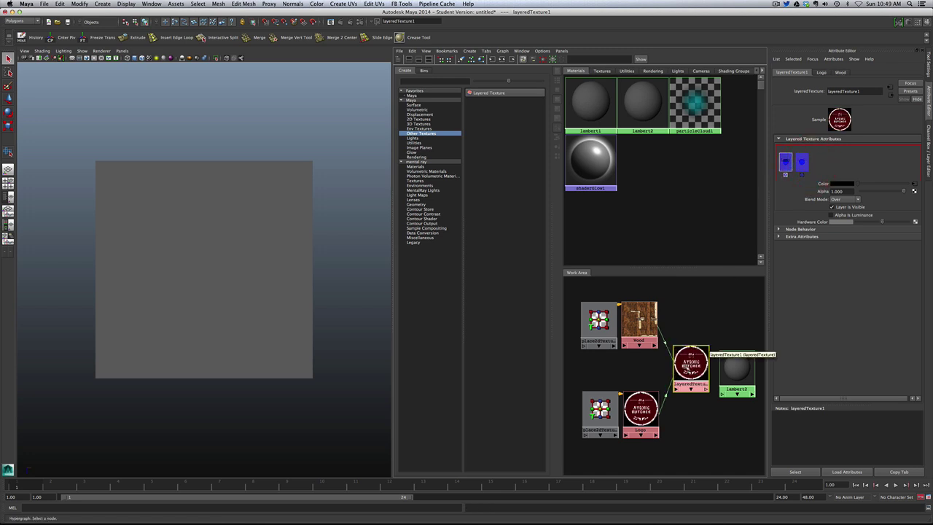
pyautogui.moveTo(691, 370); pyautogui.dragTo(753, 379, button='middle')
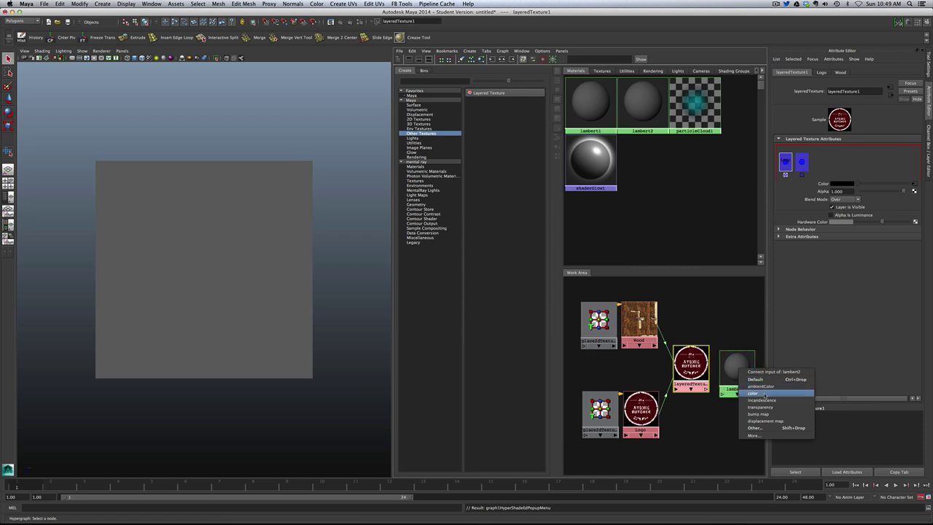
pyautogui.click(764, 394)
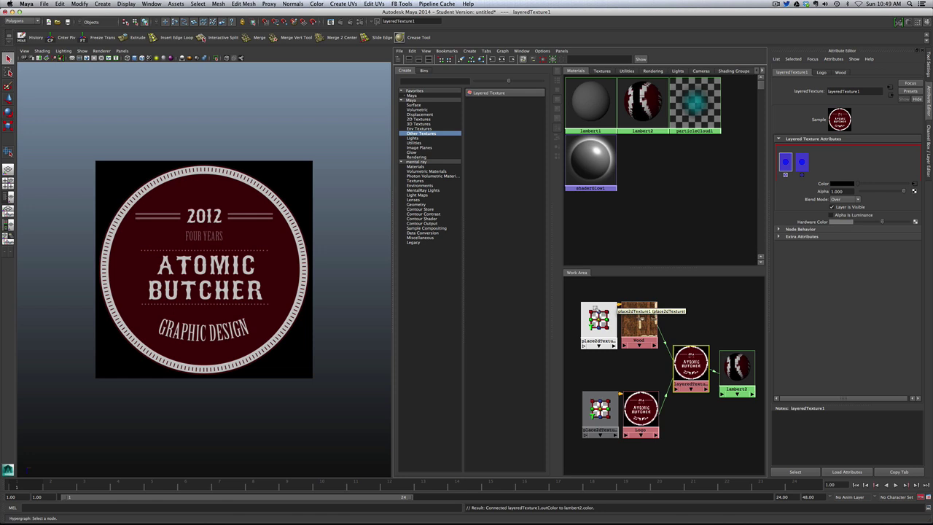
pyautogui.click(640, 402)
pyautogui.click(692, 364)
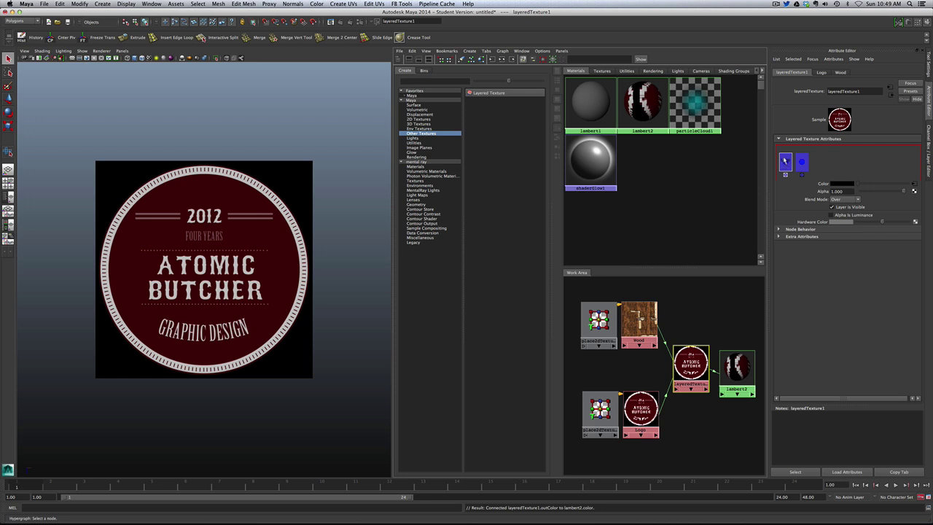
pyautogui.click(802, 163)
pyautogui.moveTo(882, 193); pyautogui.dragTo(913, 191)
pyautogui.click(647, 406)
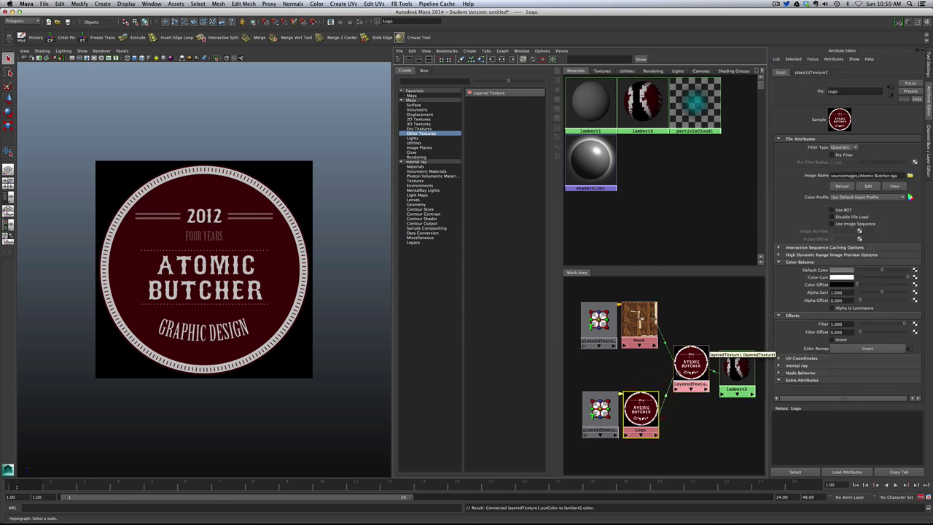
# Step: Connect the Logo texture's outAlpha to its layer's alpha in layeredTexture1
pyautogui.click(678, 376)
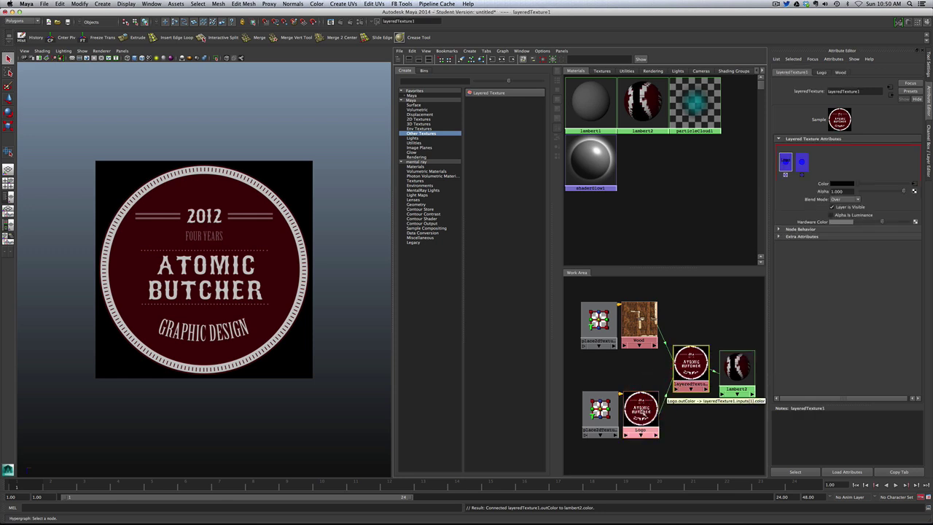
pyautogui.moveTo(637, 407); pyautogui.dragTo(823, 191, button='middle')
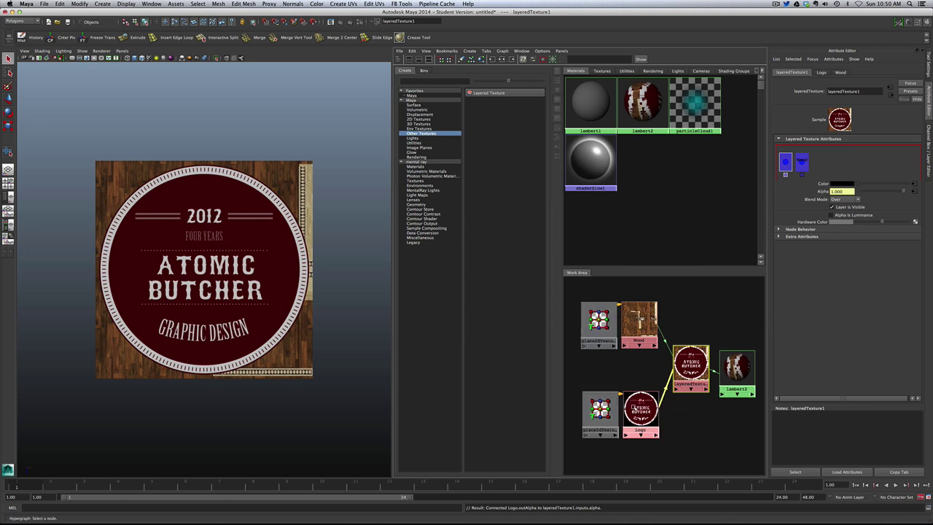
pyautogui.click(636, 410)
pyautogui.click(691, 364)
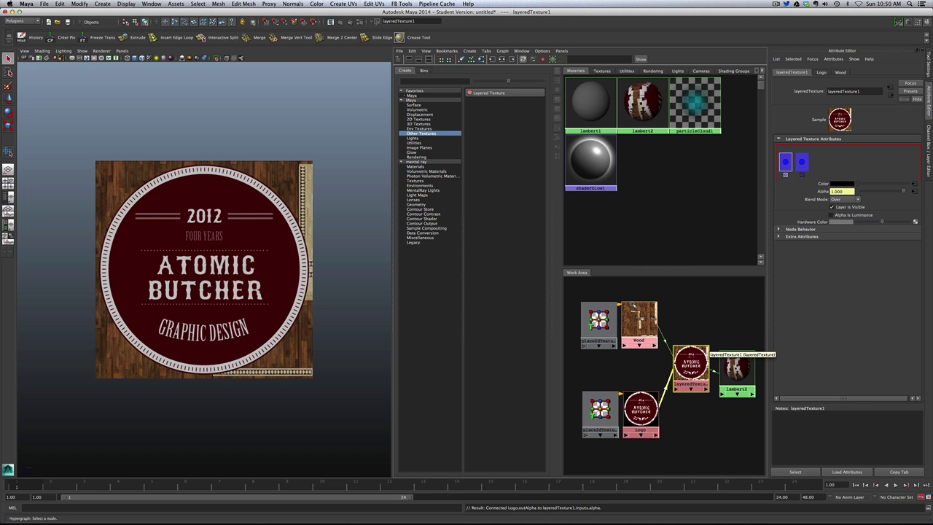
pyautogui.click(642, 320)
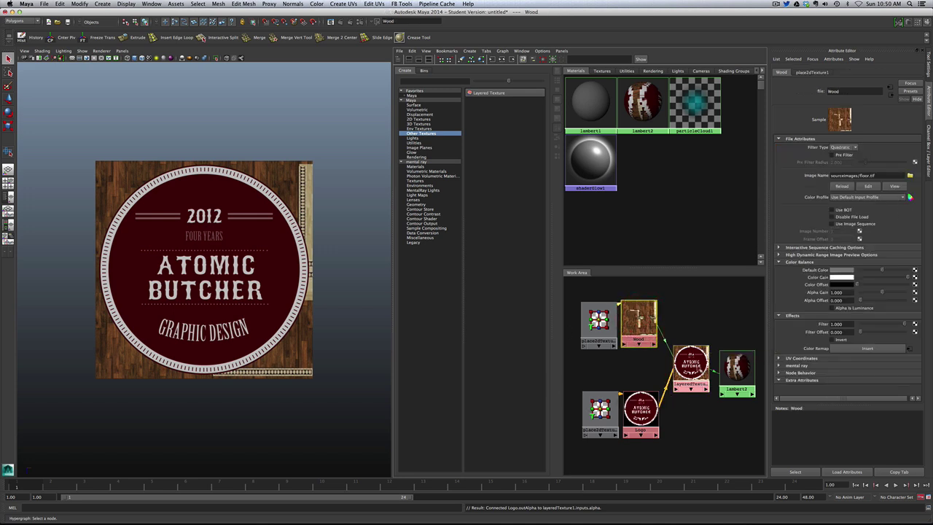
pyautogui.click(698, 369)
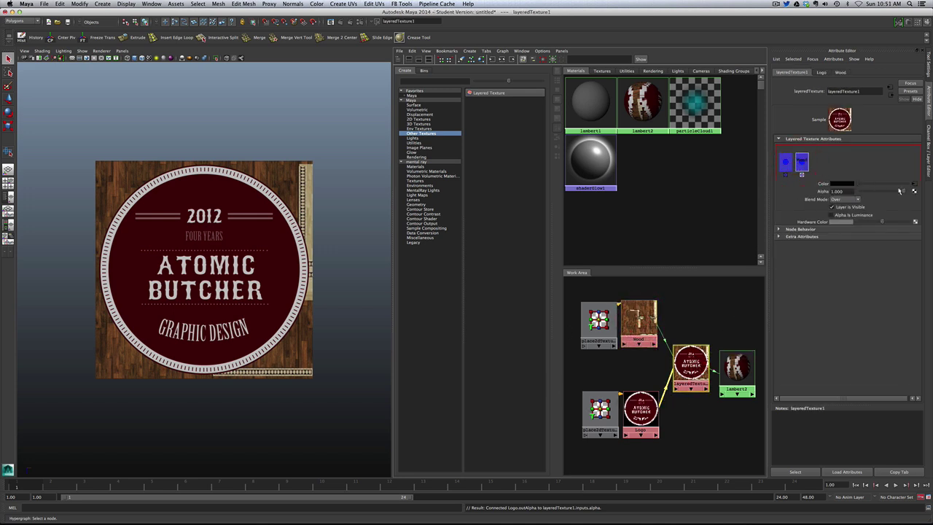
# Step: Lower the wood layer's alpha slightly and review the Logo layer settings
pyautogui.click(851, 190)
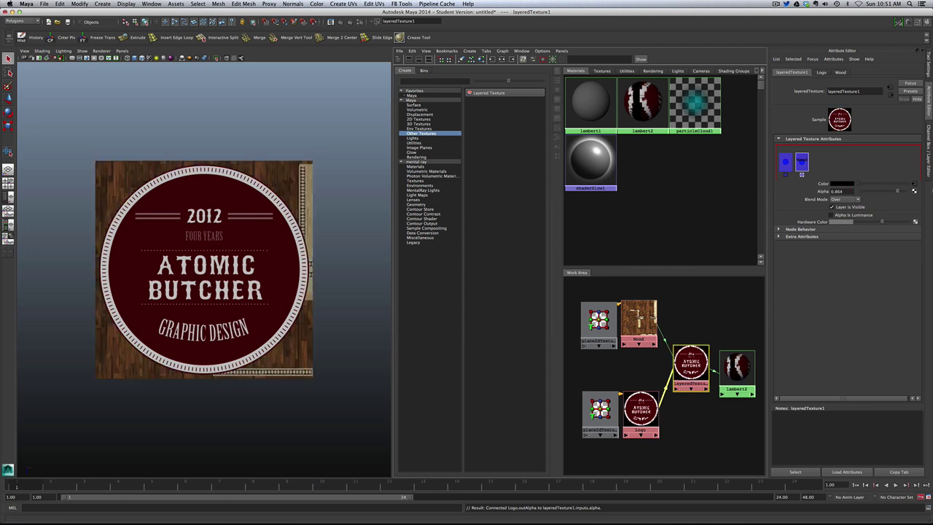
pyautogui.click(785, 161)
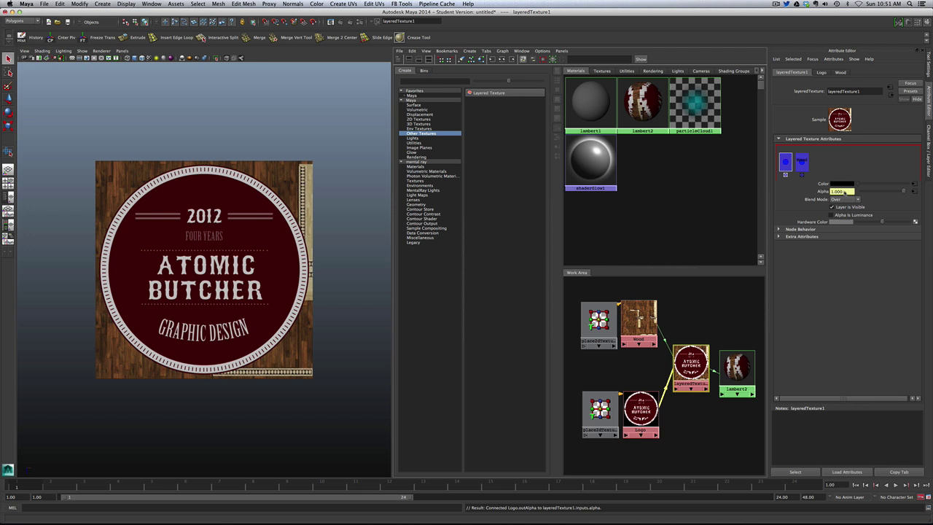
pyautogui.moveTo(748, 365); pyautogui.dragTo(750, 358)
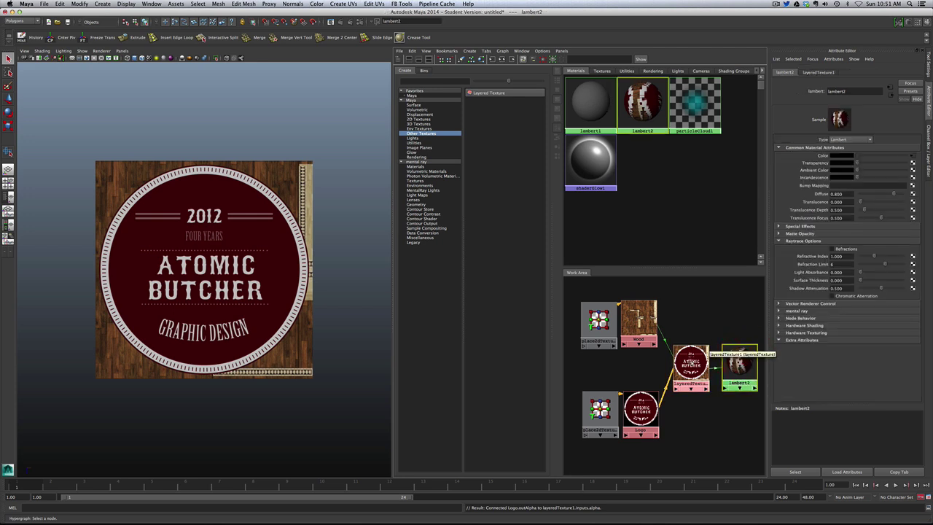
pyautogui.click(689, 372)
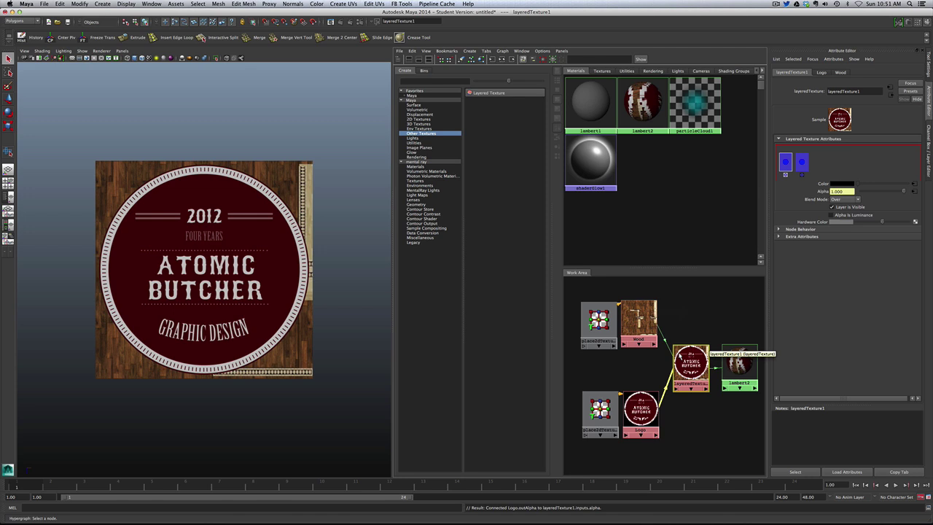
pyautogui.click(611, 410)
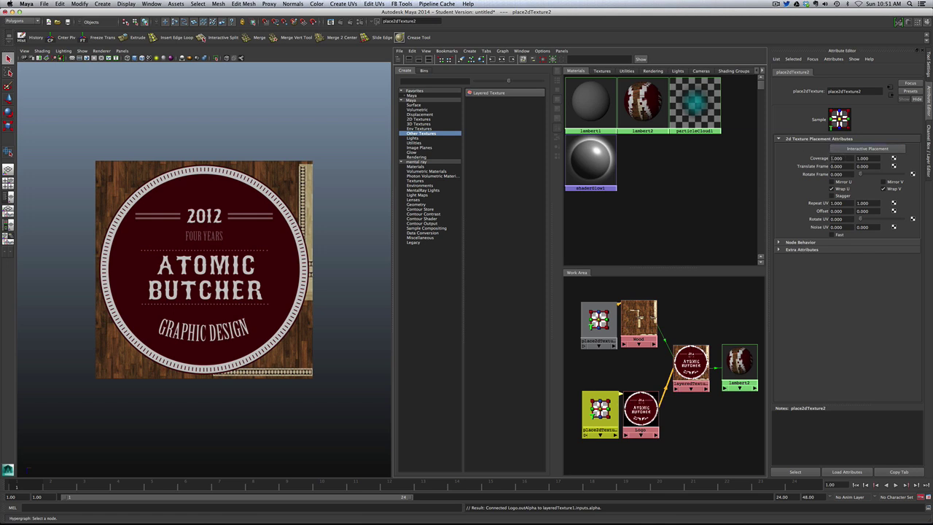
# Step: Set place2dTexture2 coverage to 0.5 × 0.5 and render the current frame
pyautogui.click(837, 159)
pyautogui.write('.5')
pyautogui.press('Tab')
pyautogui.write('.5')
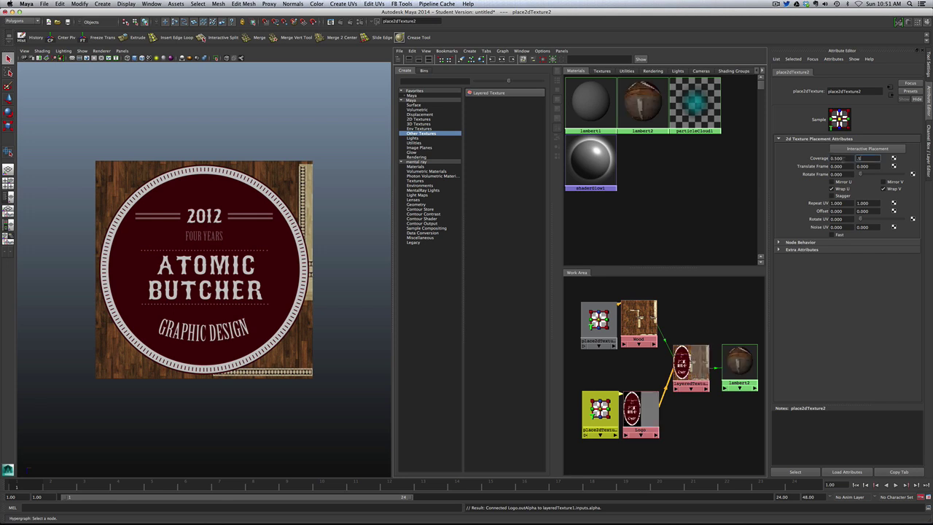
pyautogui.press('Return')
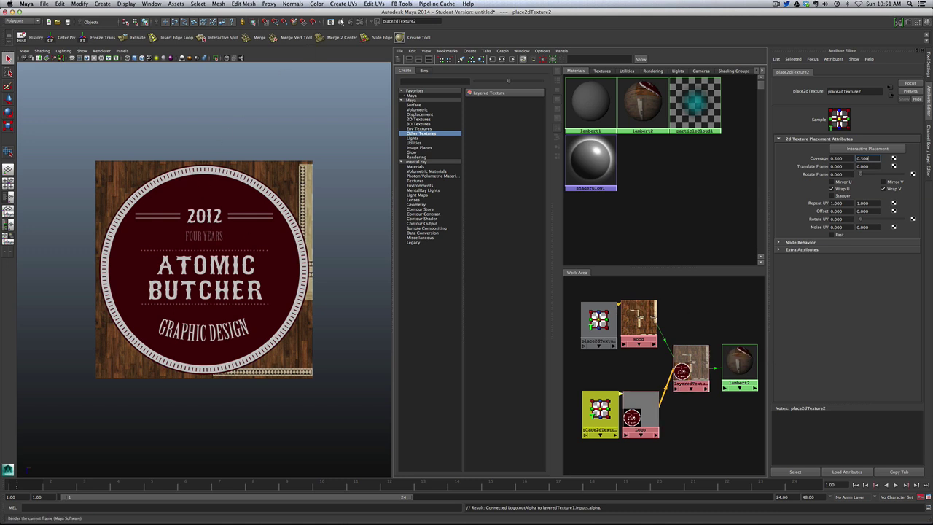
pyautogui.click(340, 21)
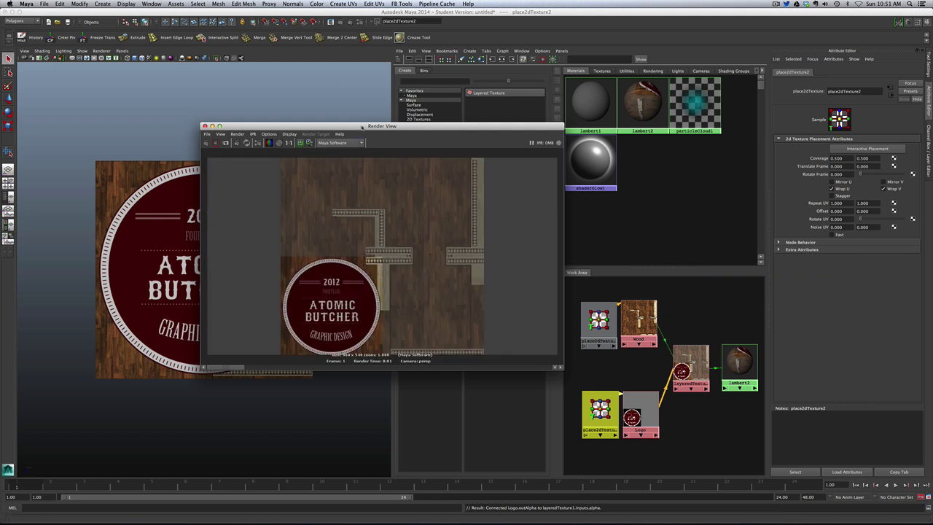
# Step: Set the logo's Translate Frame to 0.25 horizontally and vertically
pyautogui.moveTo(355, 125); pyautogui.dragTo(192, 71)
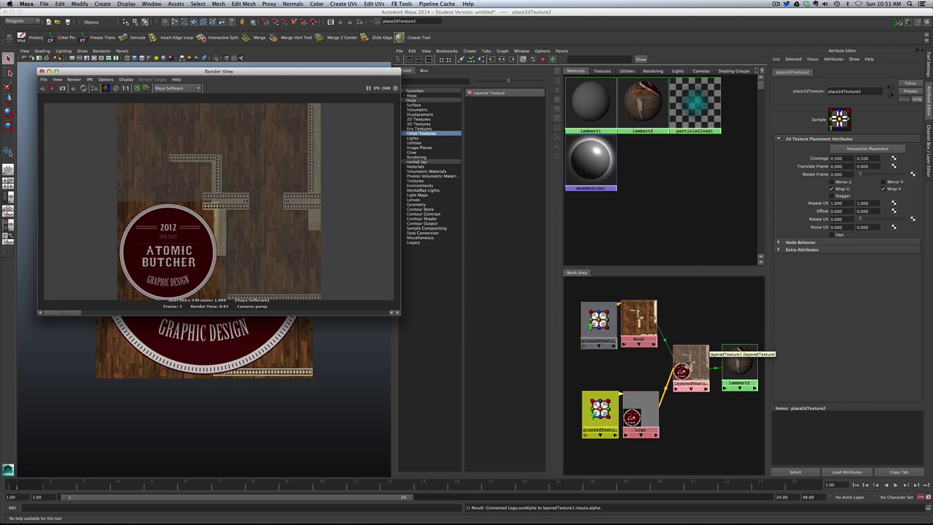
pyautogui.click(663, 398)
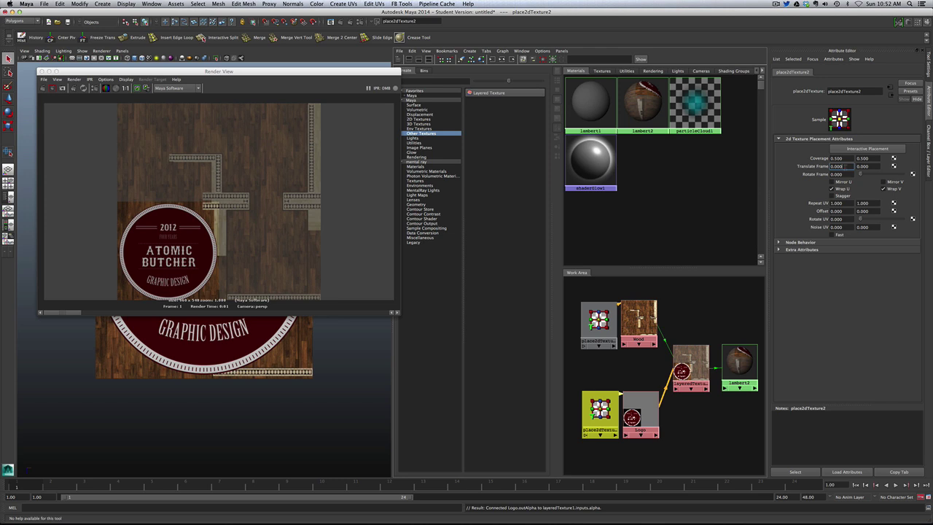
pyautogui.click(840, 166)
pyautogui.write('25')
pyautogui.press('Tab')
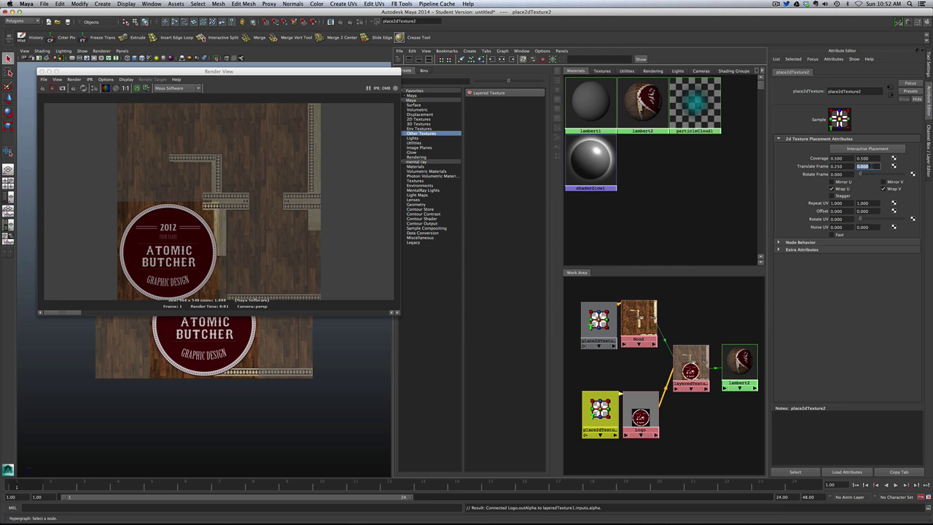
pyautogui.write('.25')
pyautogui.press('Return')
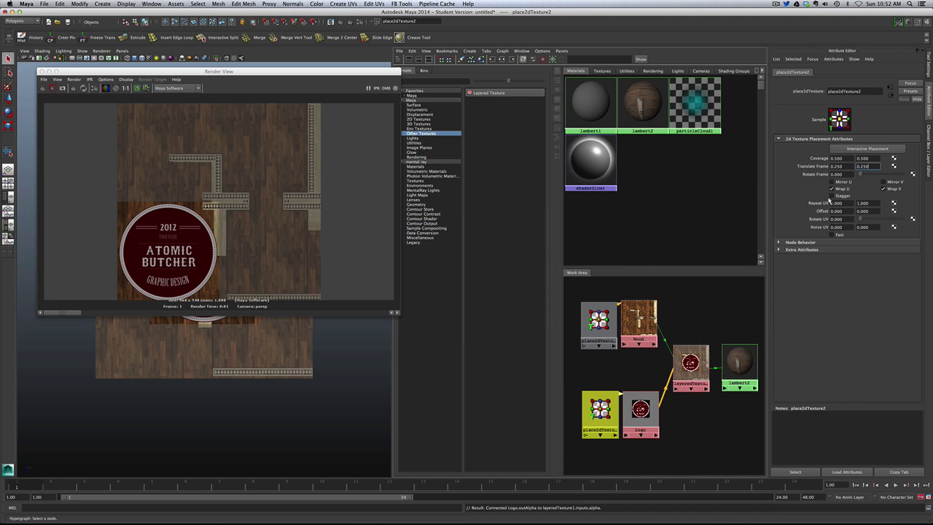
# Step: Try a 0.5 vertical offset, restore 0.25, and re-render the frame
pyautogui.doubleClick(871, 166)
pyautogui.write('.5')
pyautogui.press('Return')
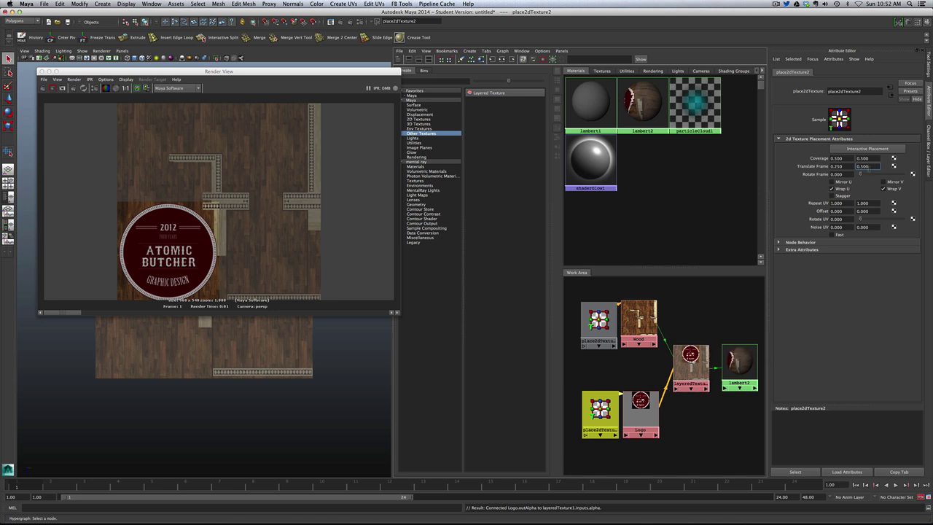
pyautogui.write('1')
pyautogui.press('Return')
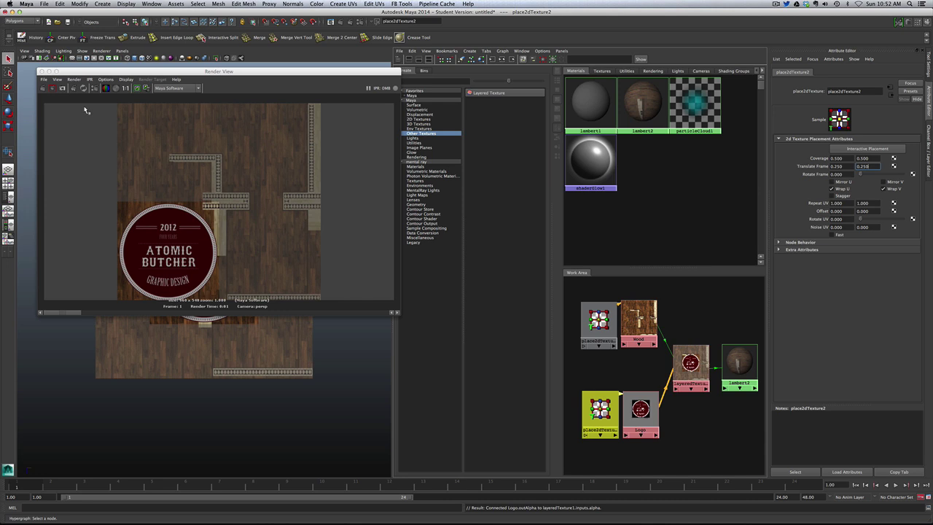
pyautogui.click(43, 88)
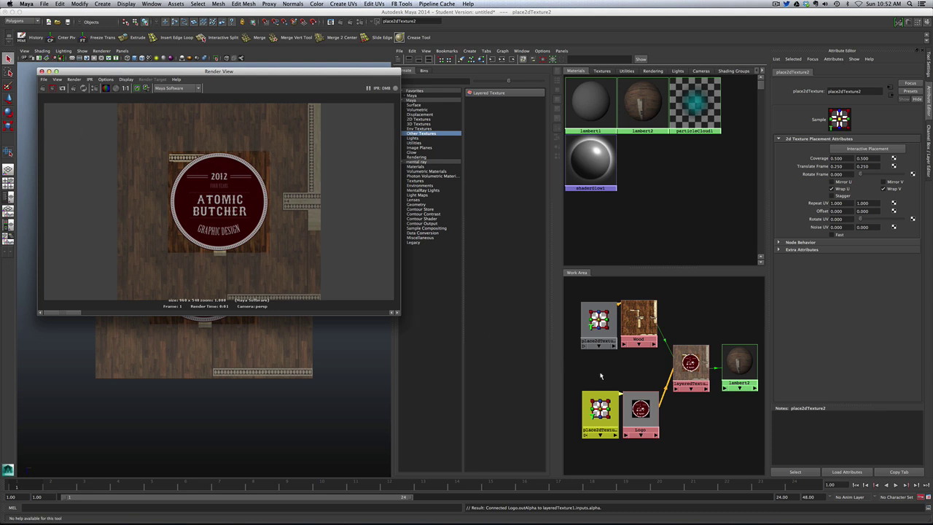
# Step: Change the Logo texture's Default Color from orange to black and re-render the plane
pyautogui.click(645, 404)
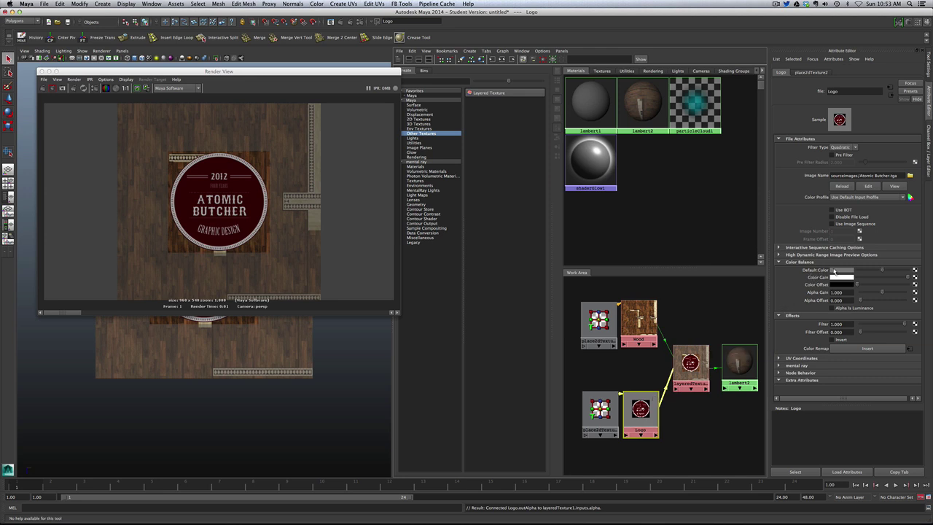
pyautogui.click(834, 271)
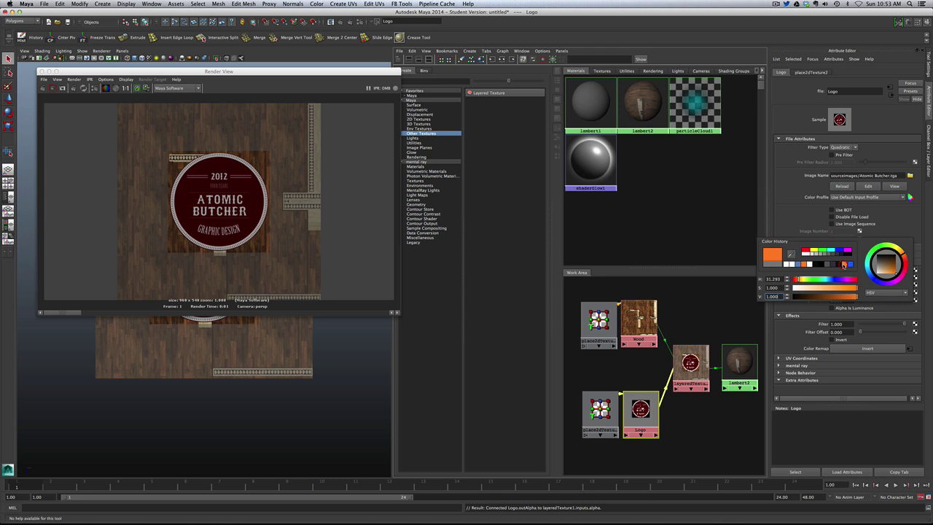
pyautogui.click(844, 265)
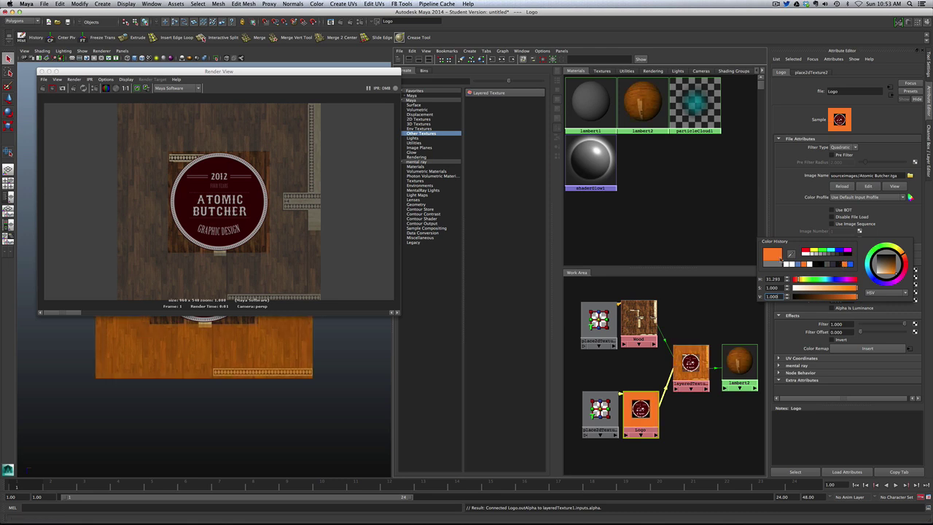
pyautogui.moveTo(327, 71); pyautogui.dragTo(328, 373)
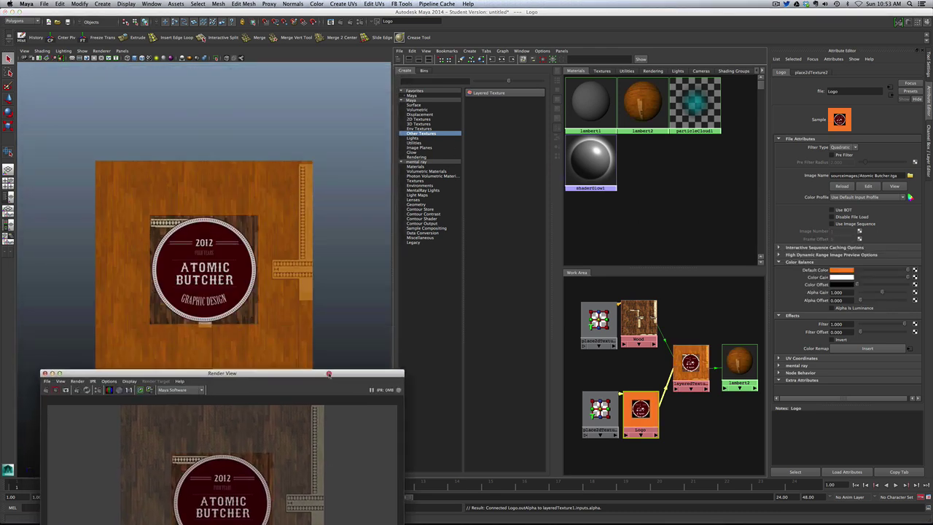
pyautogui.click(847, 271)
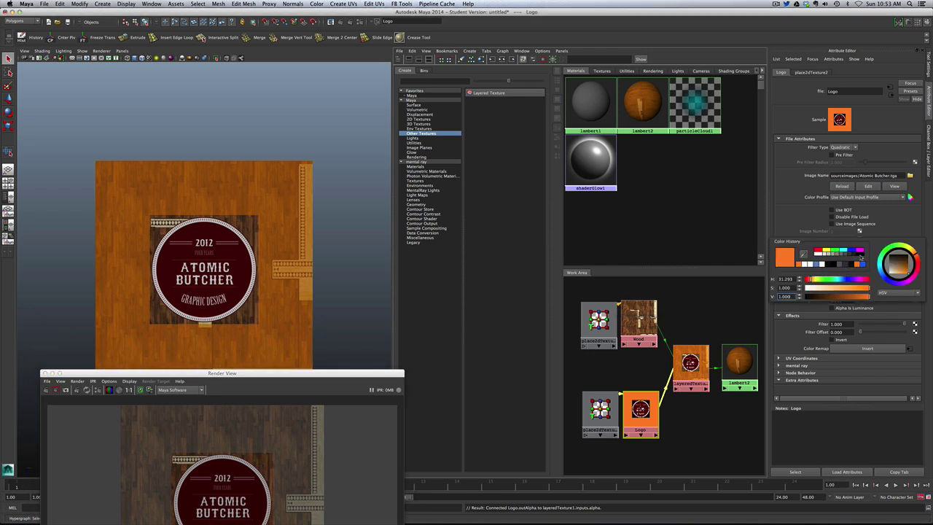
pyautogui.click(864, 256)
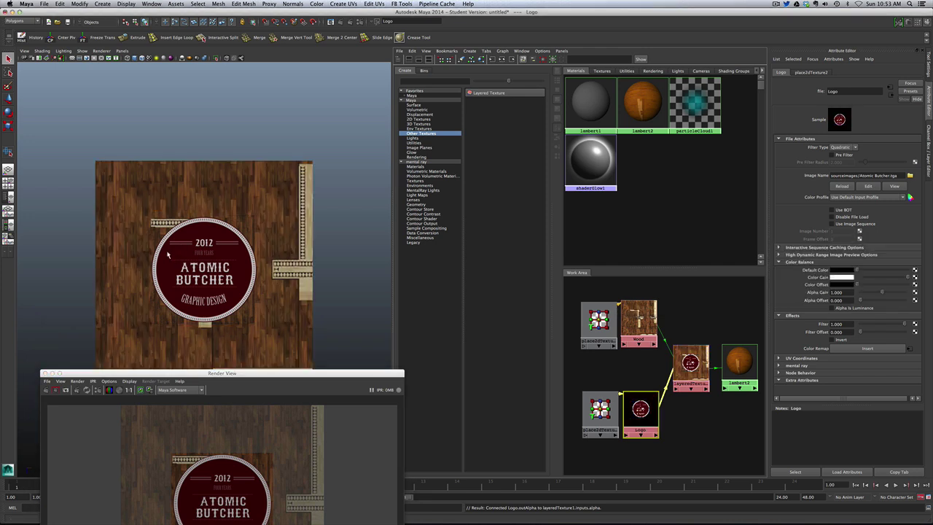
pyautogui.moveTo(220, 373); pyautogui.dragTo(260, 84)
pyautogui.click(95, 102)
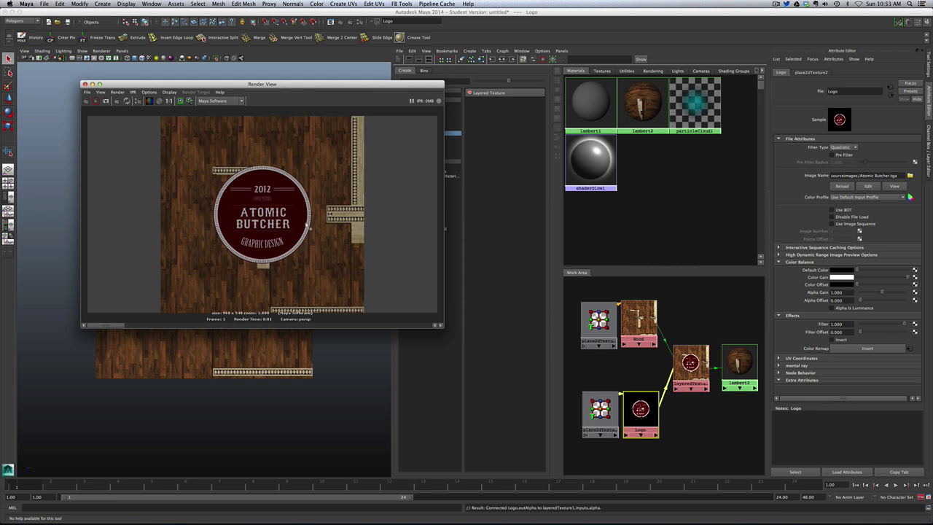
# Step: Preview the Logo texture at Alpha Gain 0.5 and then 0.25, rendering each
pyautogui.moveTo(439, 326); pyautogui.dragTo(451, 372)
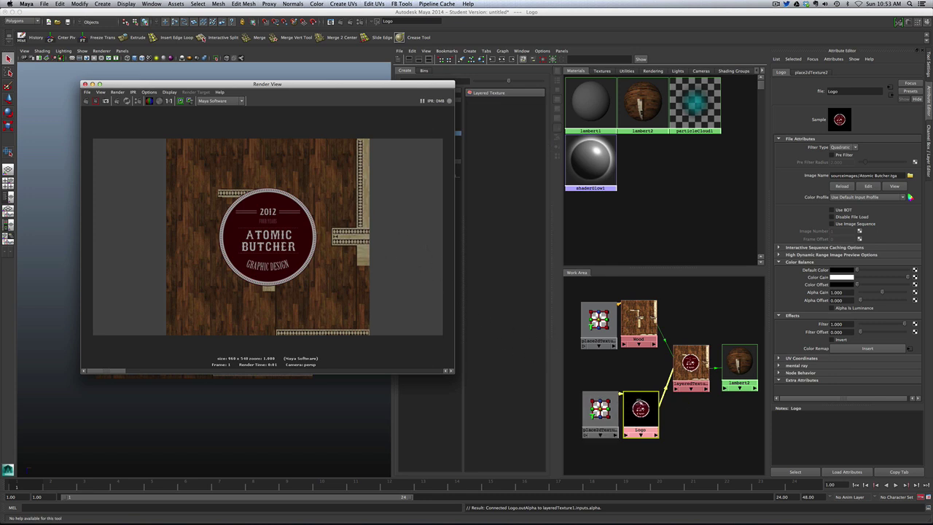
pyautogui.click(639, 406)
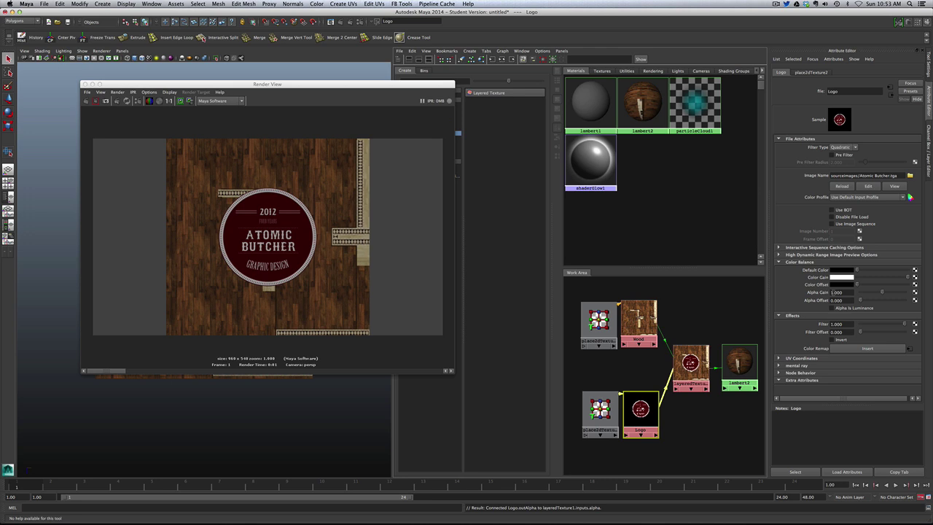
pyautogui.click(836, 293)
pyautogui.press('BackSpace')
pyautogui.click(85, 102)
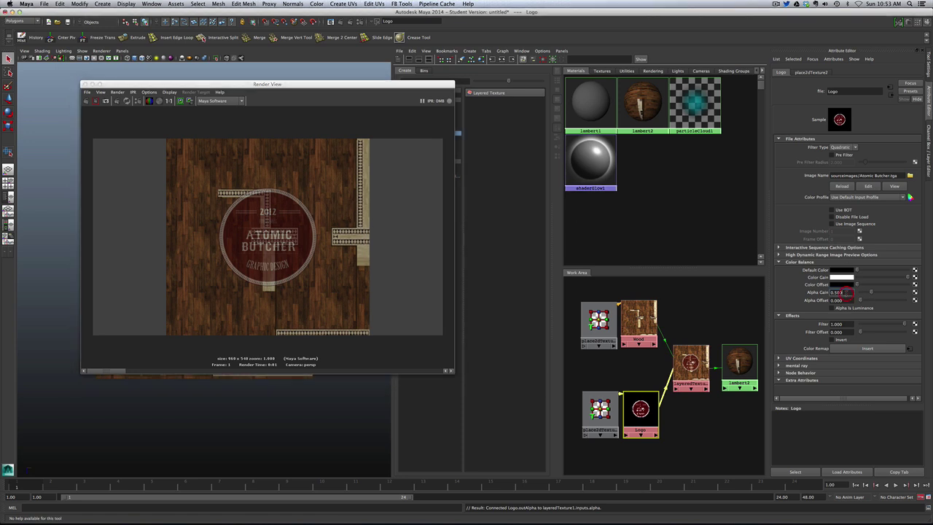
pyautogui.doubleClick(836, 291)
pyautogui.write('1')
pyautogui.press('Return')
pyautogui.click(86, 101)
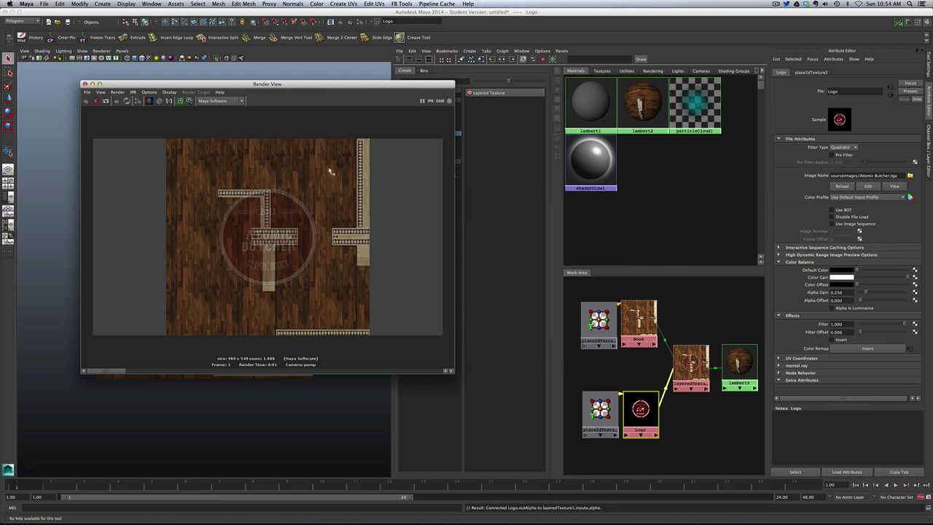
# Step: Restore the Logo's Alpha Gain to 1.0 and re-render the fully opaque logo
pyautogui.moveTo(302, 84)
pyautogui.mouseDown()
pyautogui.moveTo(298, 312)
pyautogui.moveTo(287, 75)
pyautogui.mouseUp()
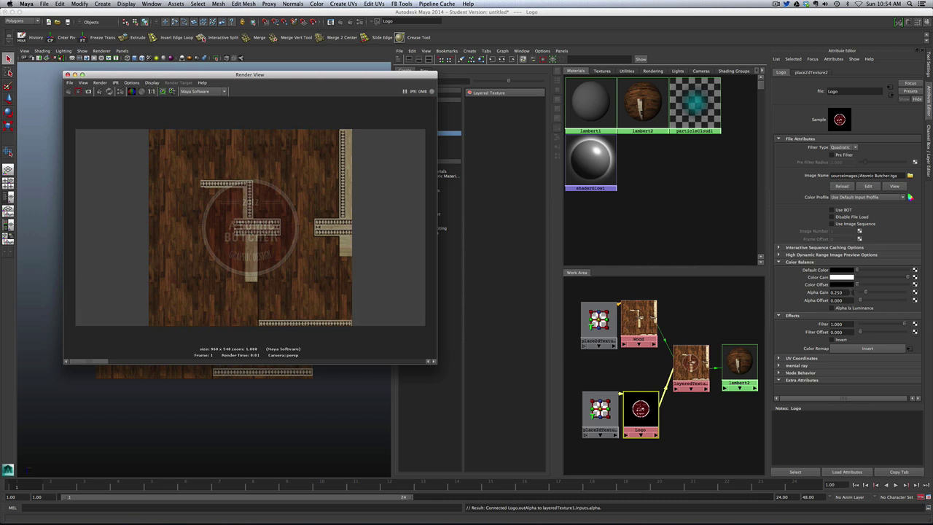
pyautogui.doubleClick(837, 292)
pyautogui.write('1')
pyautogui.press('Return')
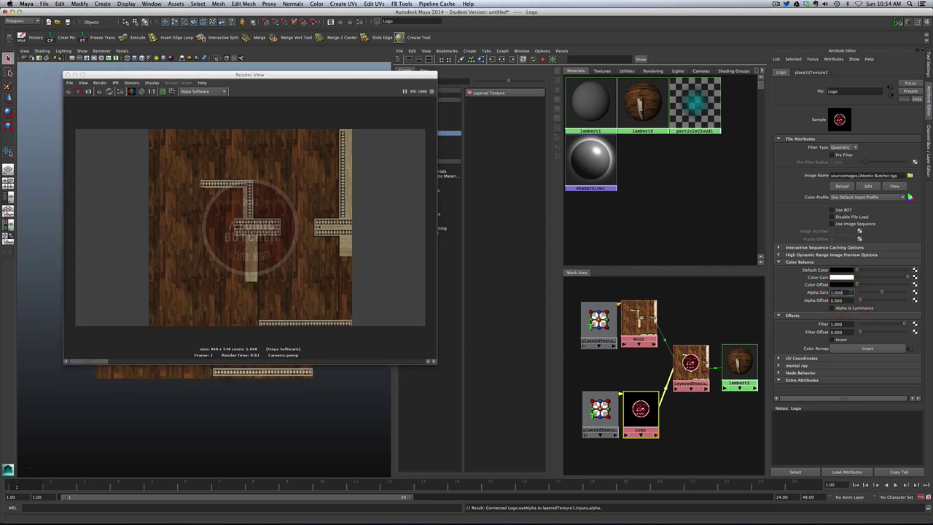
pyautogui.click(69, 91)
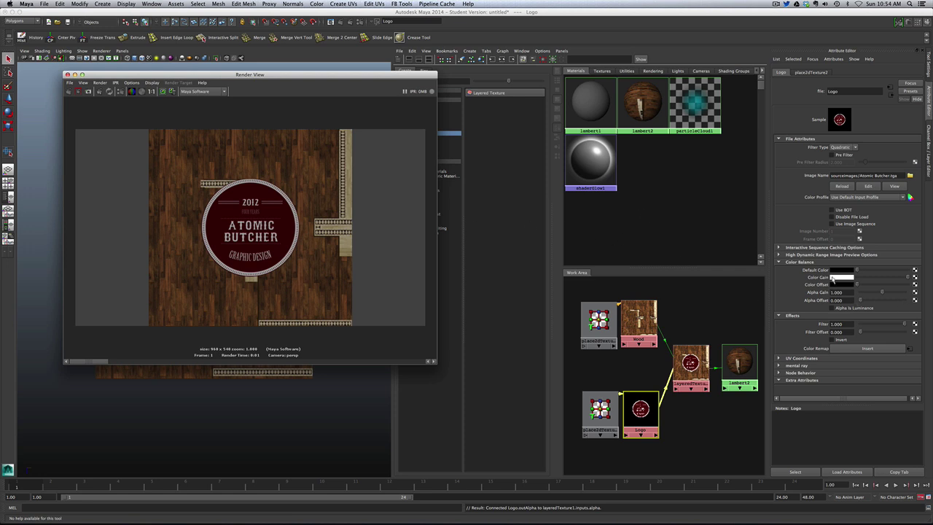
# Step: Raise the Logo's Color Gain brightness (V) to 1.25 and render to test it
pyautogui.click(836, 285)
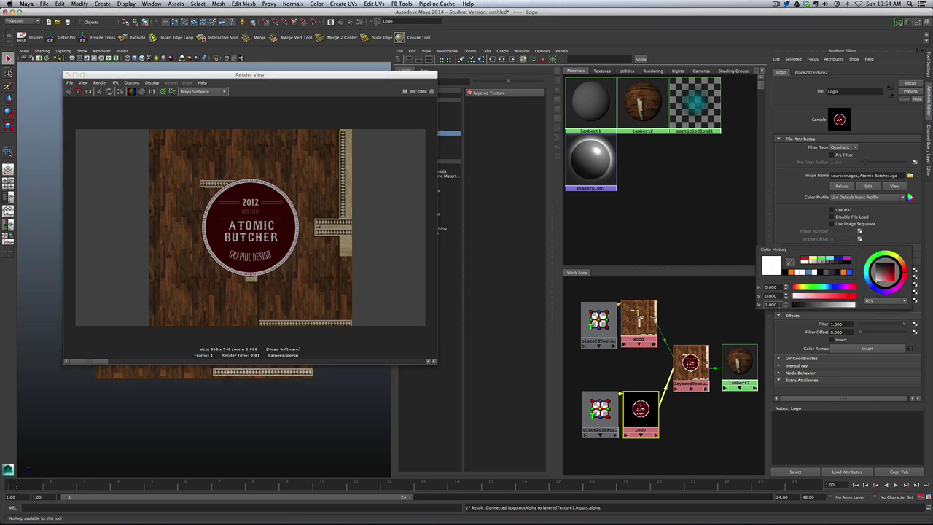
pyautogui.moveTo(780, 305); pyautogui.dragTo(755, 308)
pyautogui.write('1.25')
pyautogui.press('Return')
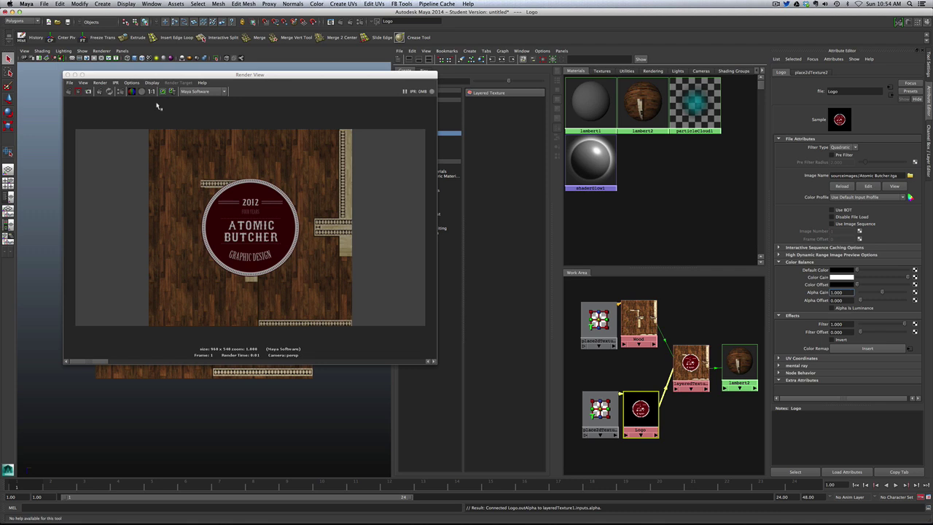
pyautogui.click(68, 91)
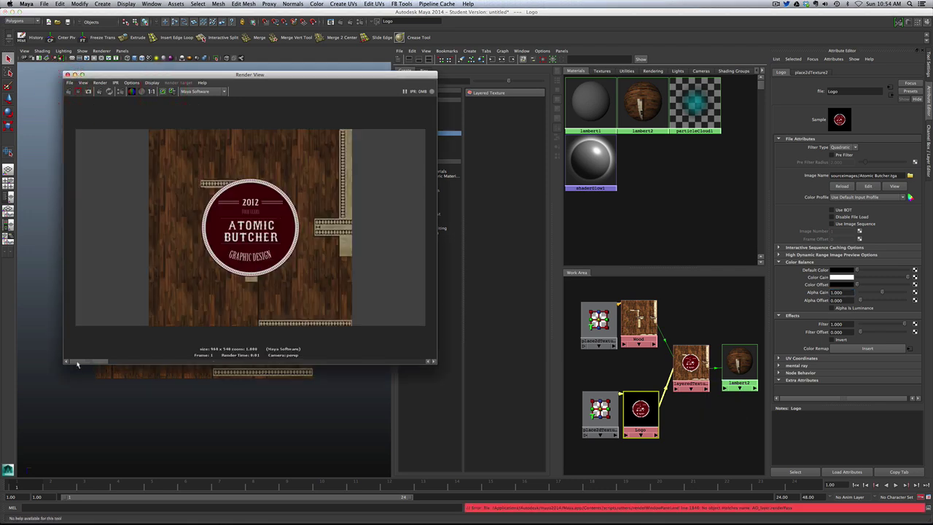
pyautogui.moveTo(78, 364); pyautogui.dragTo(103, 350)
# Step: Reset the Color Gain V to 1.0 and bring up layeredTexture1's attributes
pyautogui.click(839, 278)
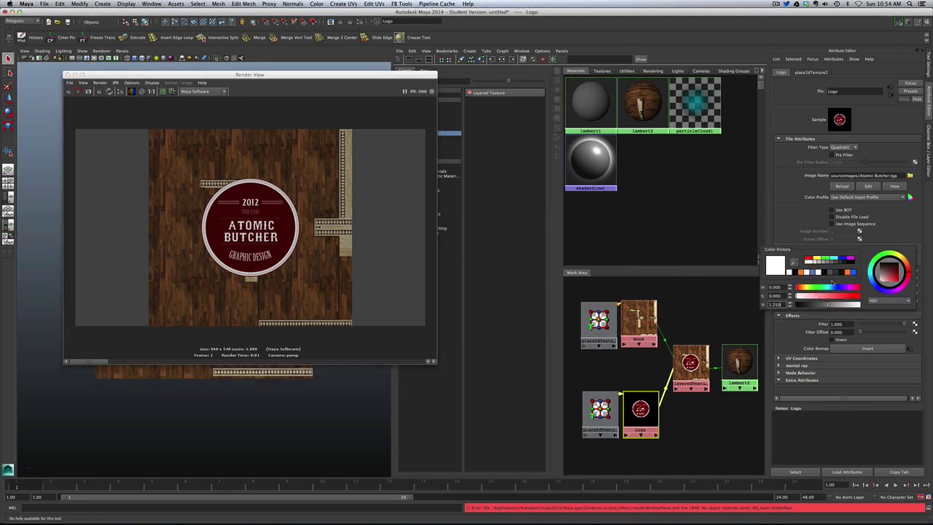
pyautogui.write('1')
pyautogui.press('Return')
pyautogui.click(696, 383)
pyautogui.scroll(-2, 666, 368)
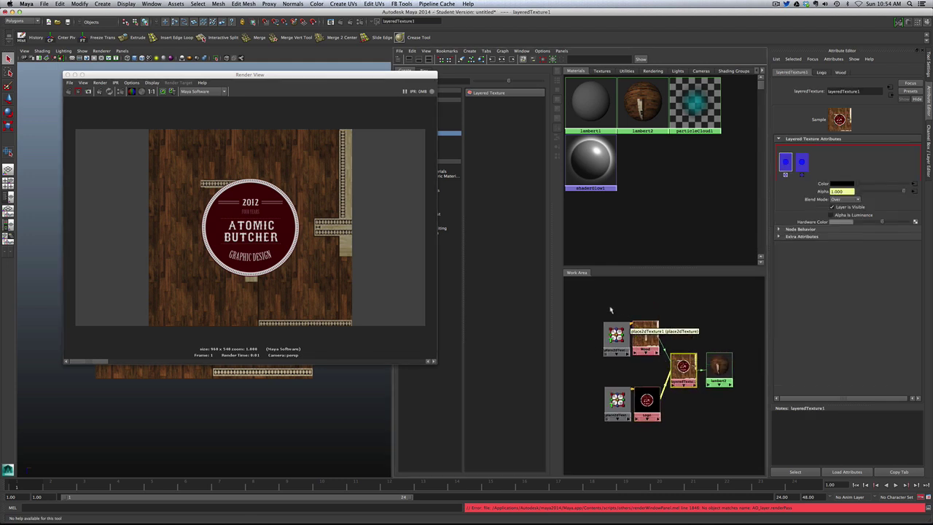
# Step: Create a 2D Noise texture and wire noise1 into layeredTexture1 as an inputs[n].color layer
pyautogui.moveTo(376, 77); pyautogui.dragTo(314, 94)
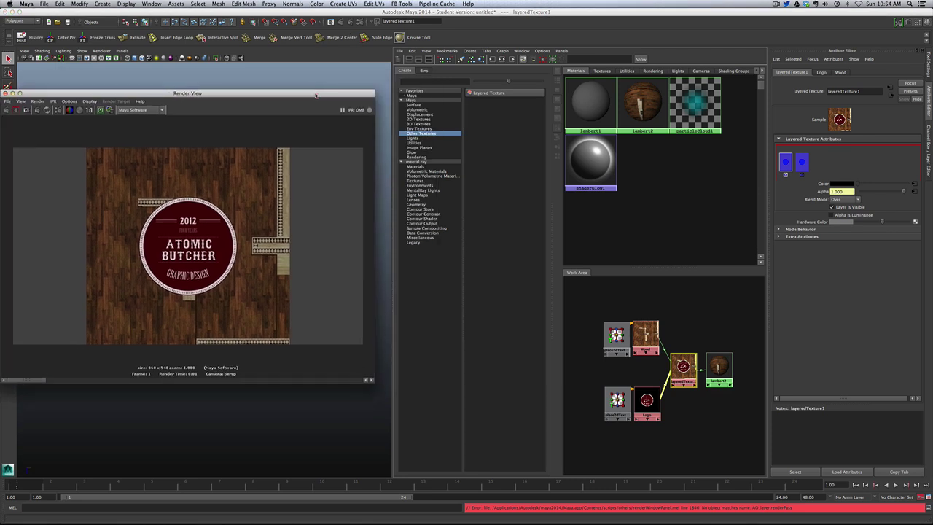
pyautogui.click(423, 119)
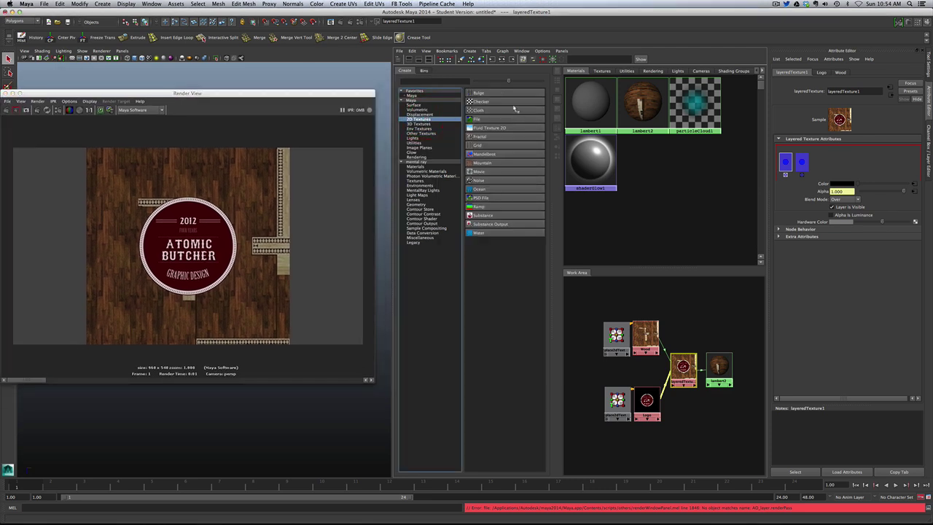
pyautogui.click(494, 180)
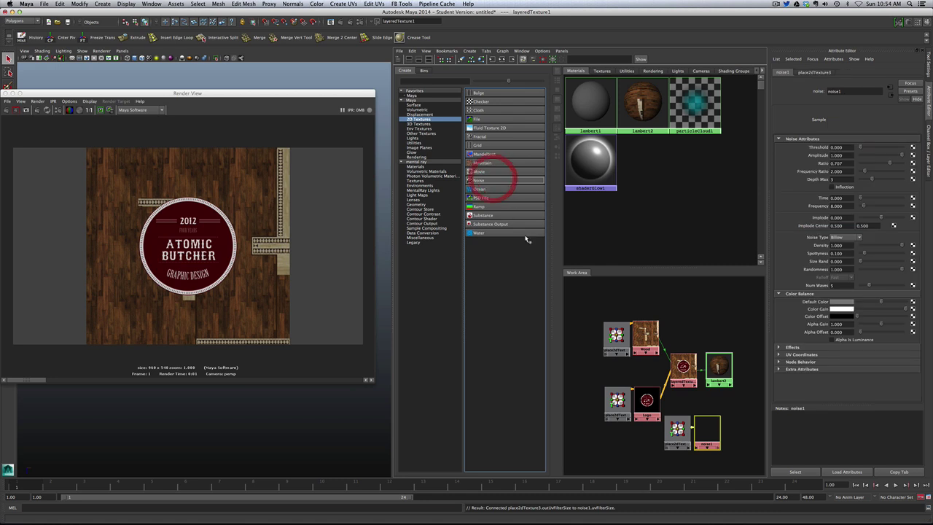
pyautogui.moveTo(662, 473); pyautogui.dragTo(659, 447)
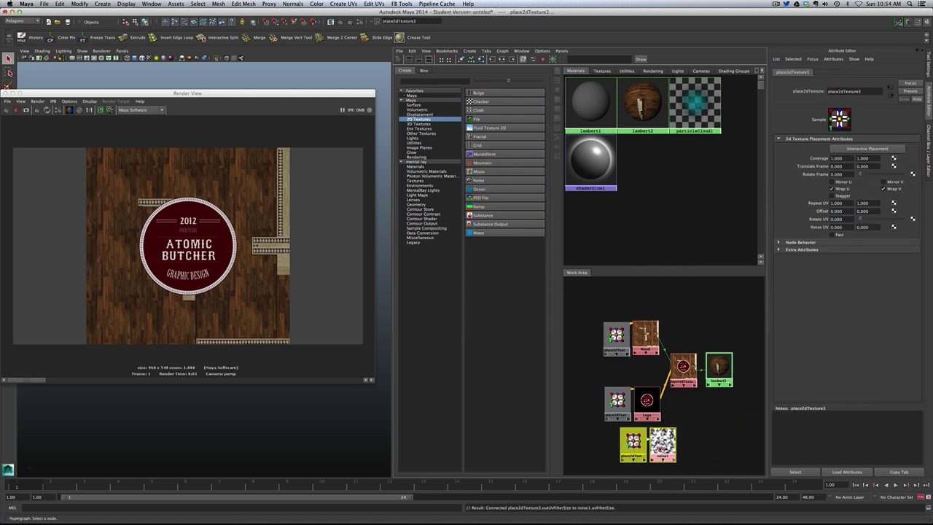
pyautogui.click(687, 442)
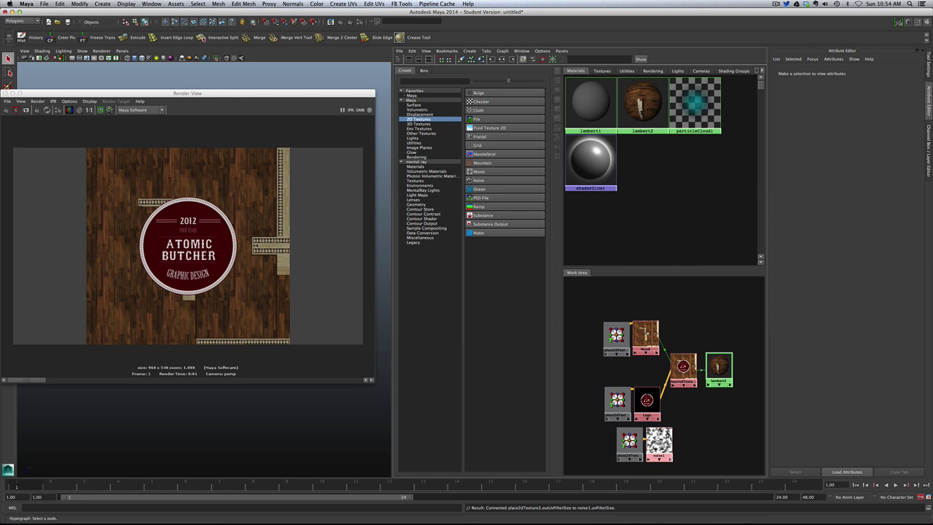
pyautogui.moveTo(660, 448); pyautogui.dragTo(682, 368, button='middle')
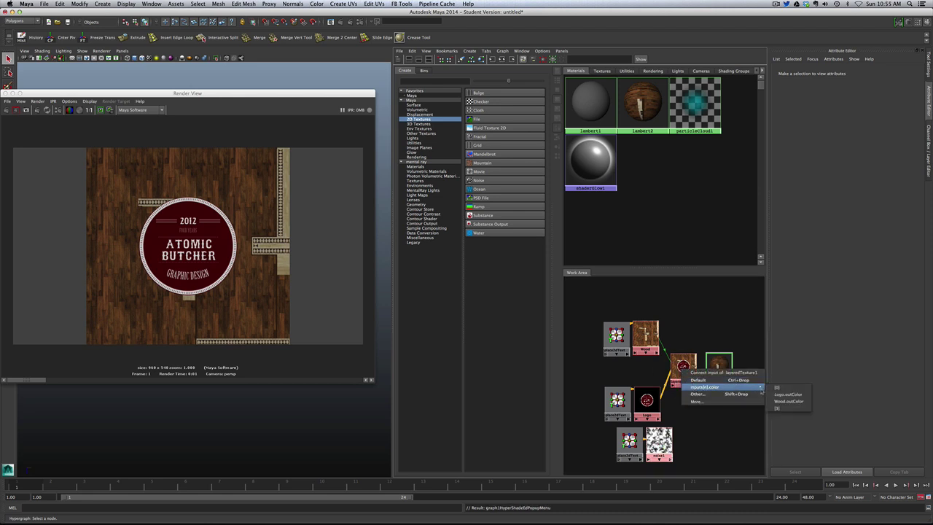
pyautogui.click(785, 389)
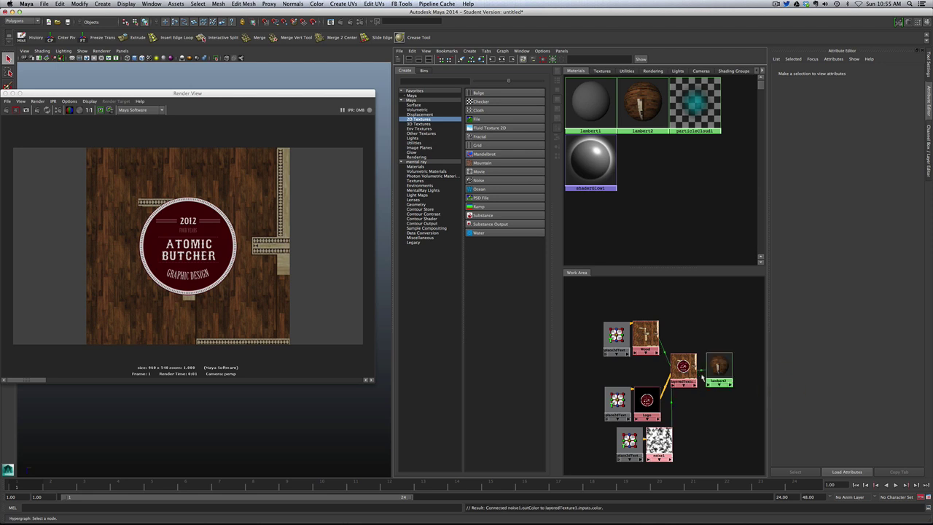
# Step: Set the noise layer's Blend Mode in layeredTexture1 to Multiply and re-render
pyautogui.click(678, 370)
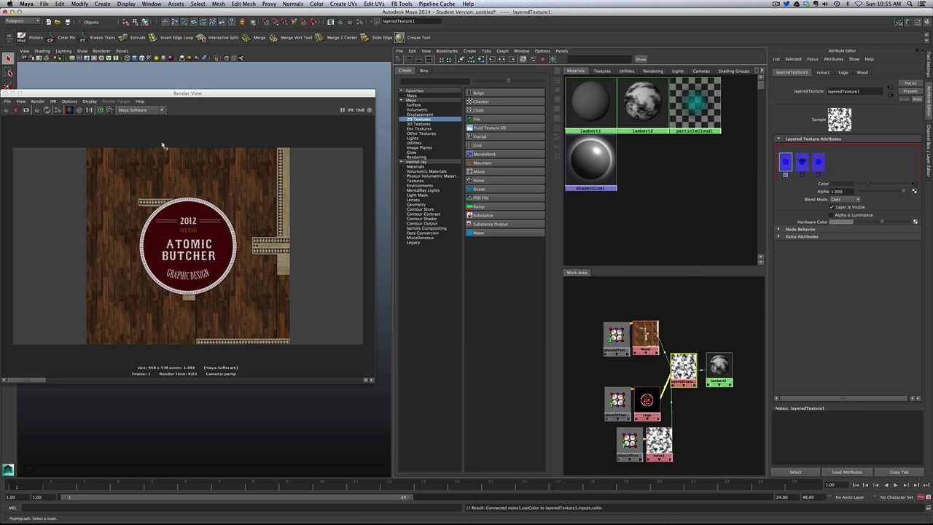
pyautogui.moveTo(84, 94); pyautogui.dragTo(125, 83)
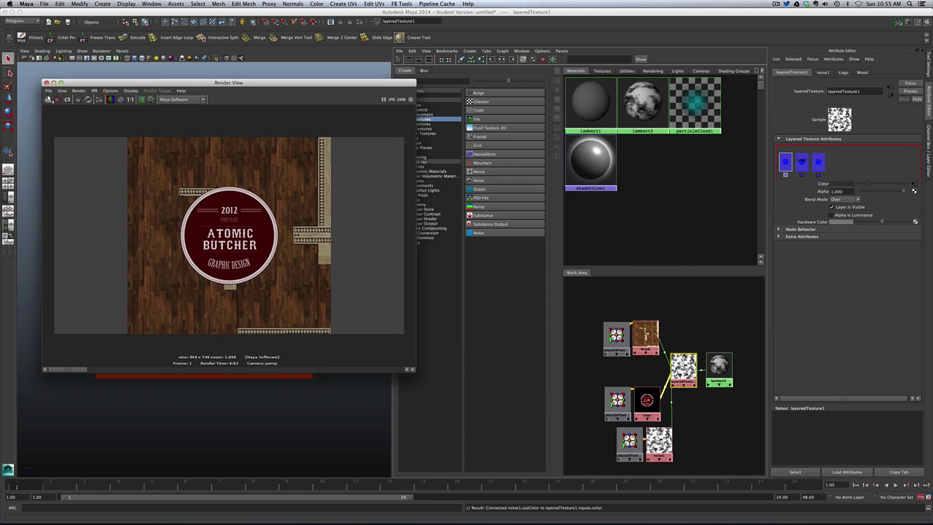
pyautogui.click(48, 99)
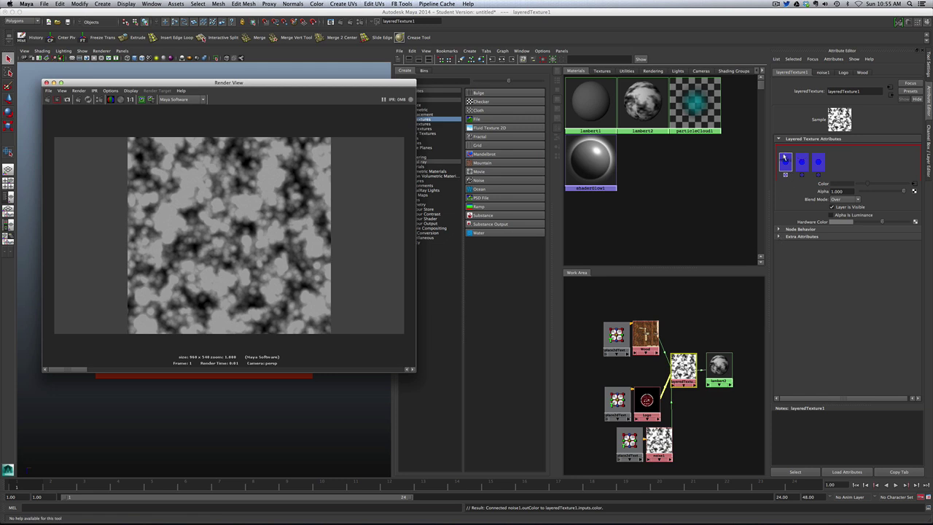
pyautogui.click(853, 198)
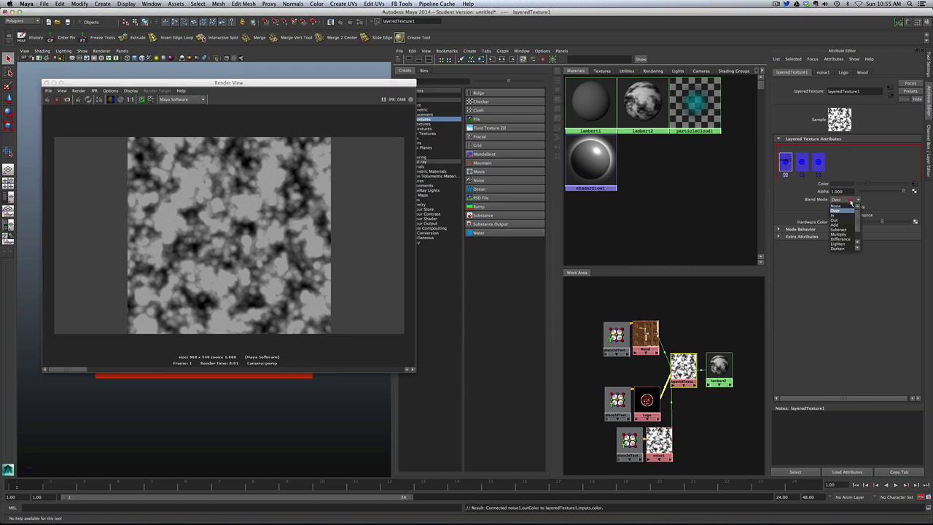
pyautogui.click(839, 235)
pyautogui.click(47, 101)
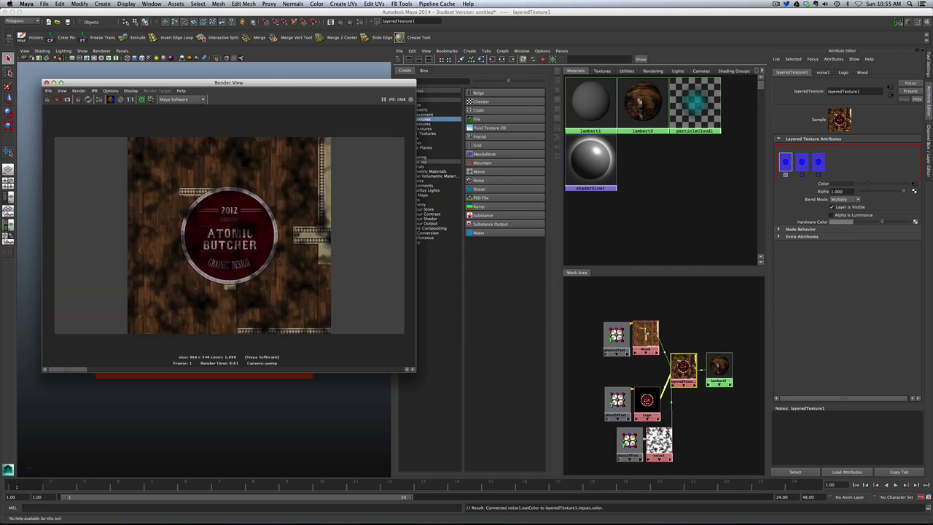
# Step: Lower the noise layer's Alpha to 0.339 and re-render the fainter dirt
pyautogui.moveTo(659, 441); pyautogui.dragTo(666, 443)
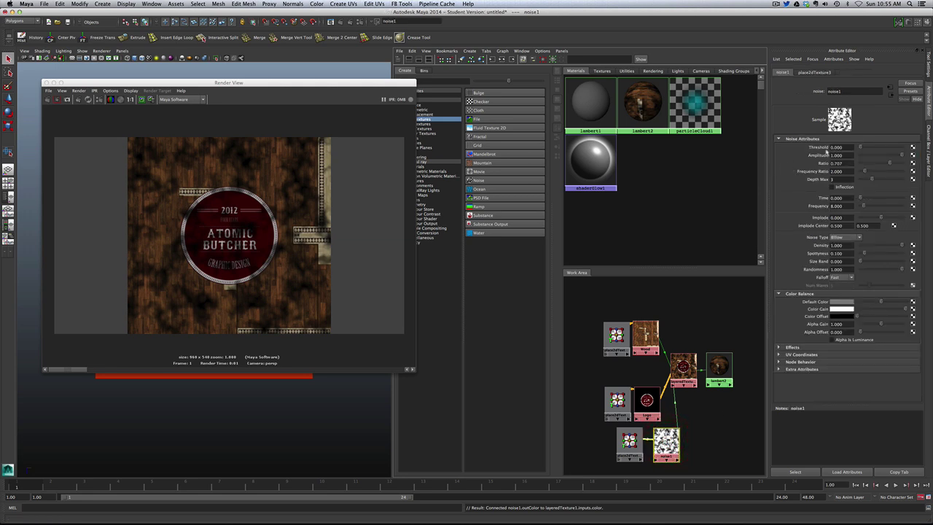
pyautogui.click(684, 365)
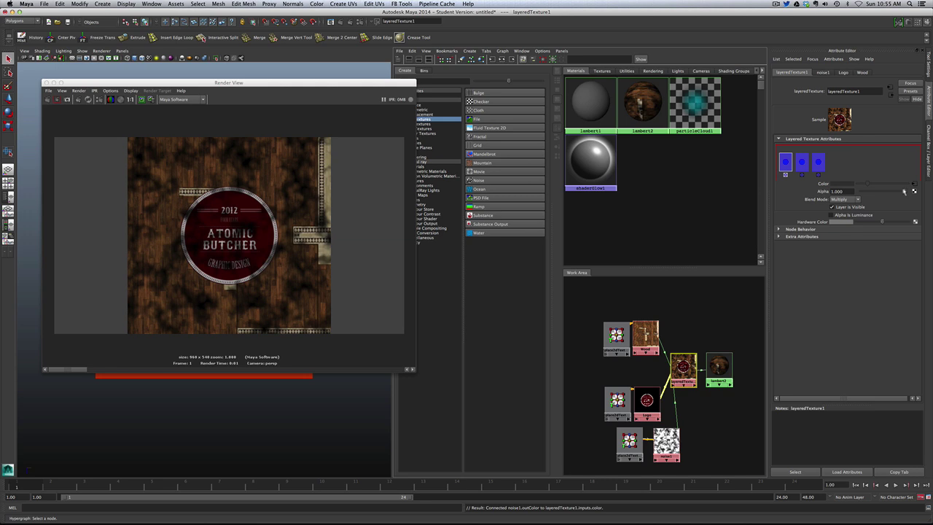
pyautogui.moveTo(895, 190); pyautogui.dragTo(886, 192)
pyautogui.moveTo(877, 193); pyautogui.dragTo(875, 193)
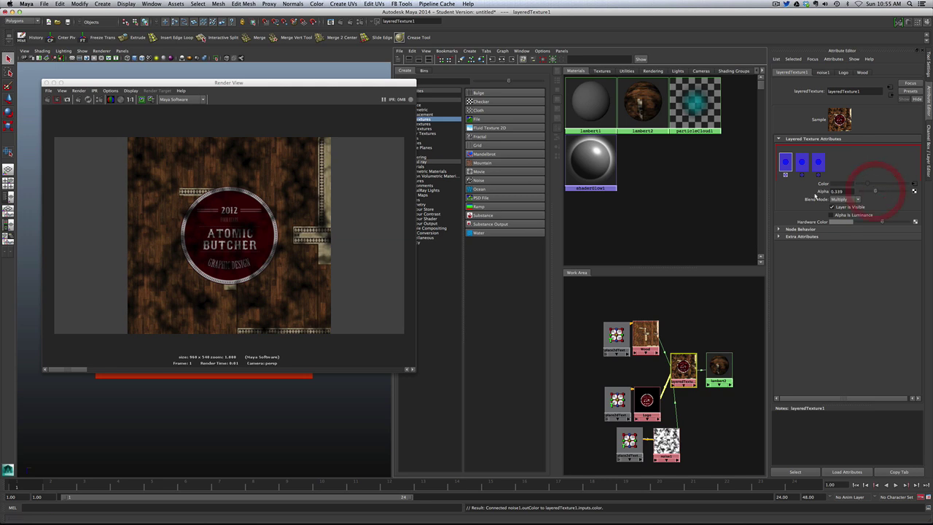
pyautogui.click(57, 100)
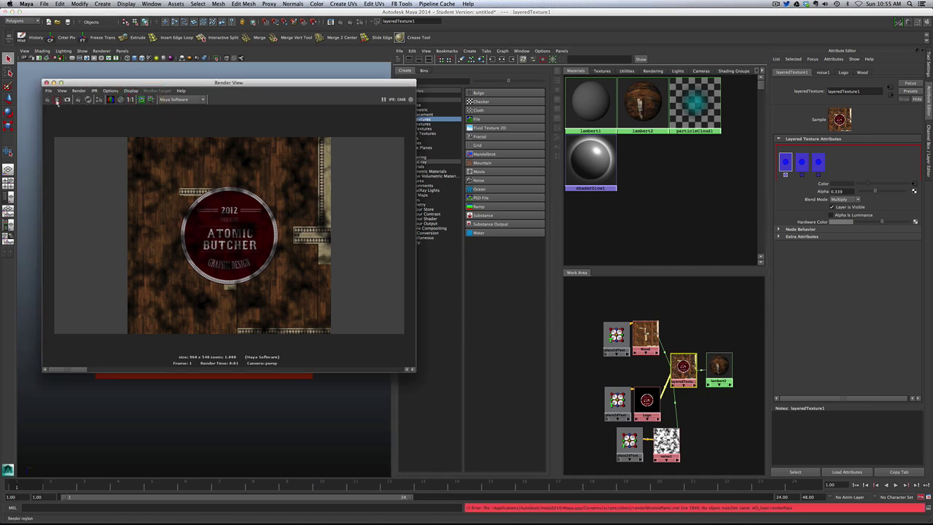
pyautogui.click(57, 101)
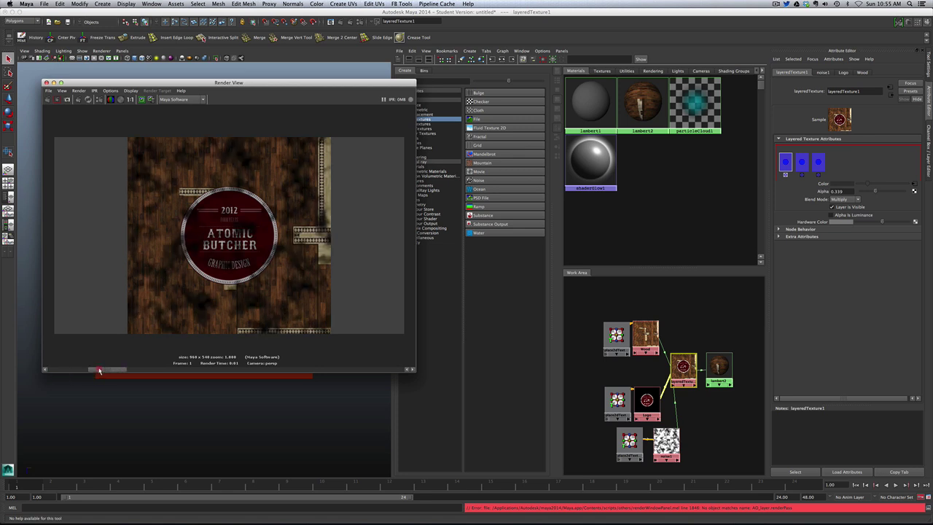
# Step: Switch noise1 to Perlin Noise, reduce its Amplitude to 0.461, and re-render
pyautogui.click(76, 367)
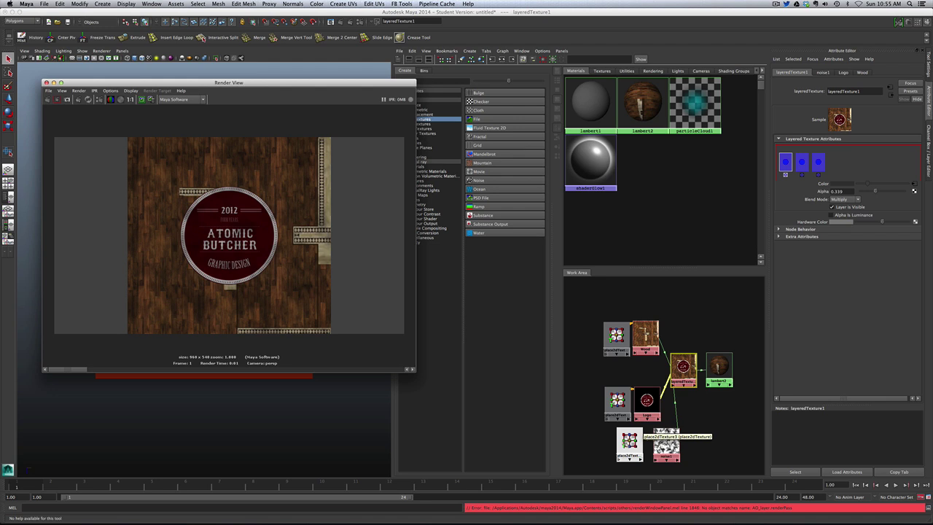
pyautogui.click(667, 442)
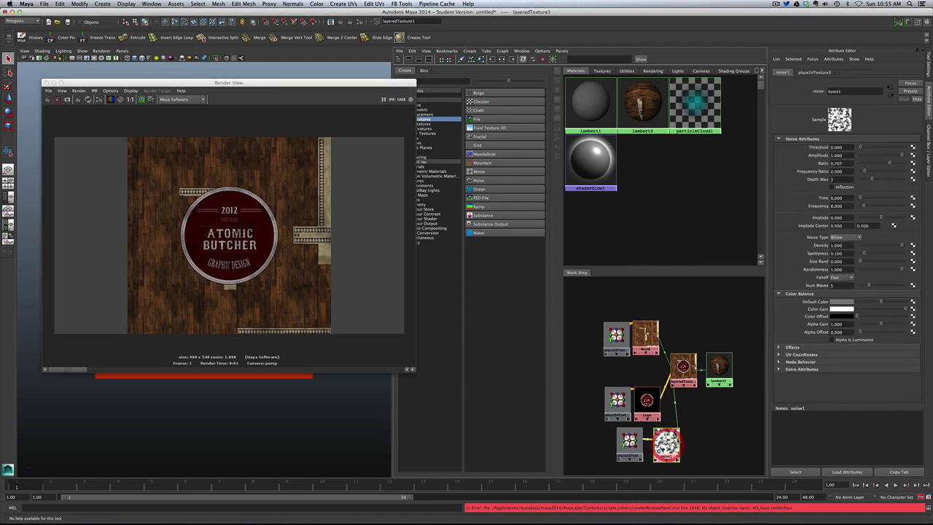
pyautogui.click(846, 239)
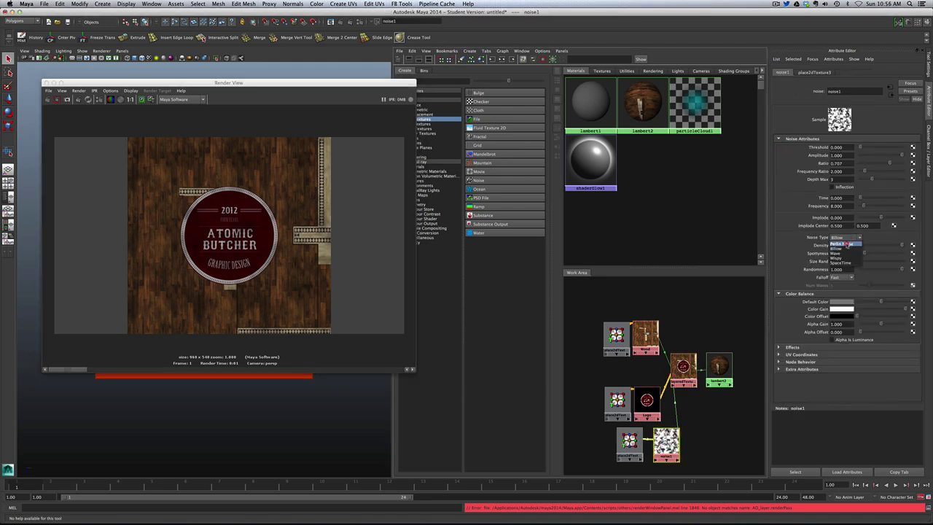
pyautogui.click(846, 244)
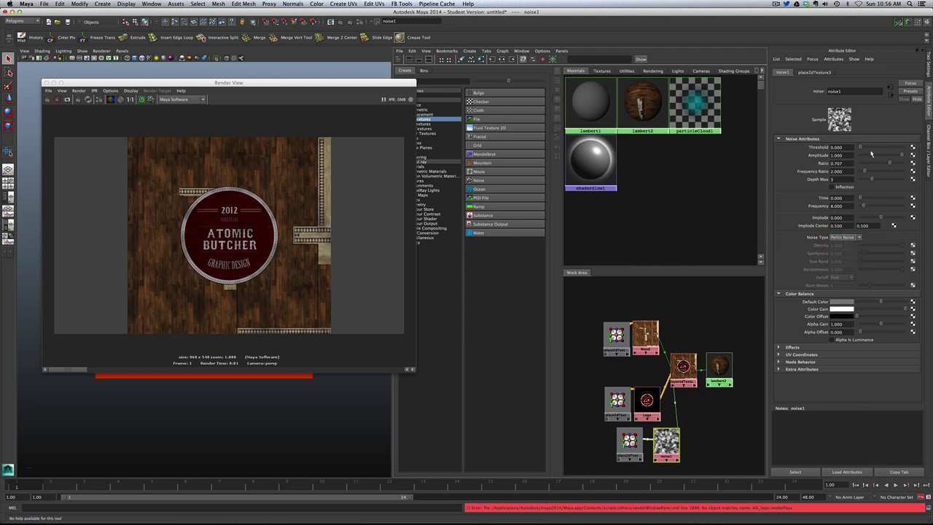
pyautogui.moveTo(889, 157); pyautogui.dragTo(880, 158)
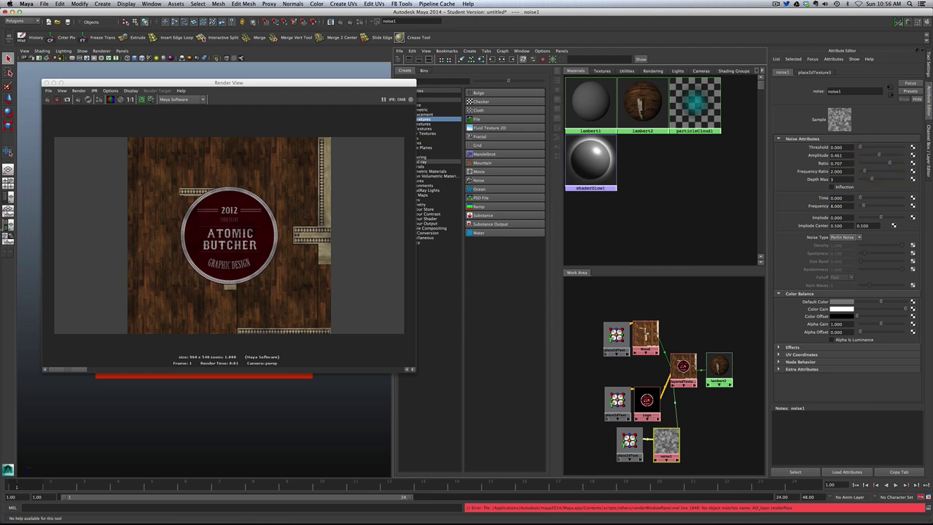
pyautogui.click(48, 100)
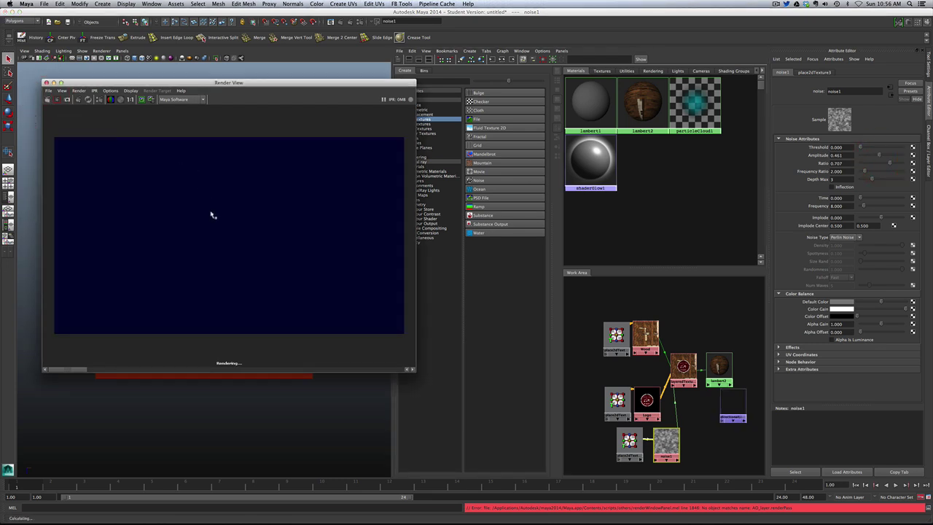
pyautogui.moveTo(79, 372)
pyautogui.mouseDown()
pyautogui.moveTo(92, 368)
pyautogui.moveTo(68, 368)
pyautogui.mouseUp()
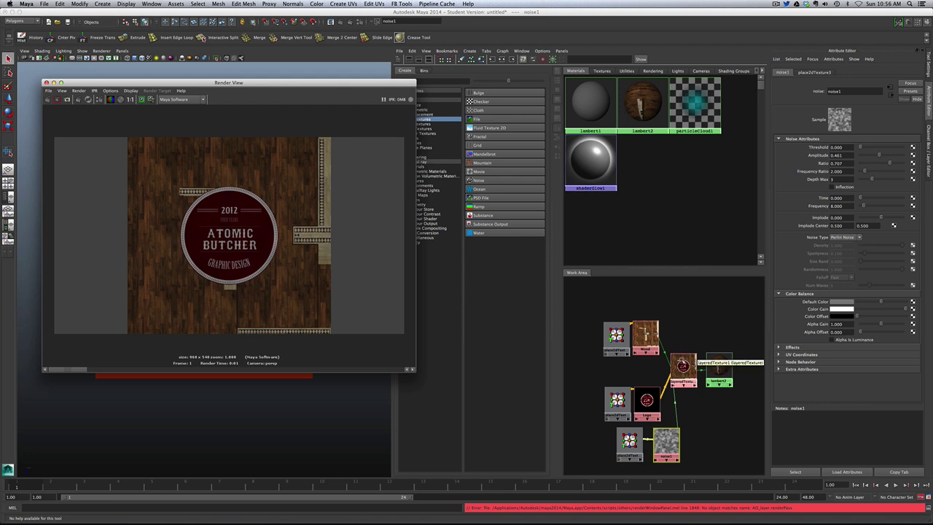
# Step: Move the noise layer behind the Logo layer in layeredTexture1 and re-render
pyautogui.click(683, 366)
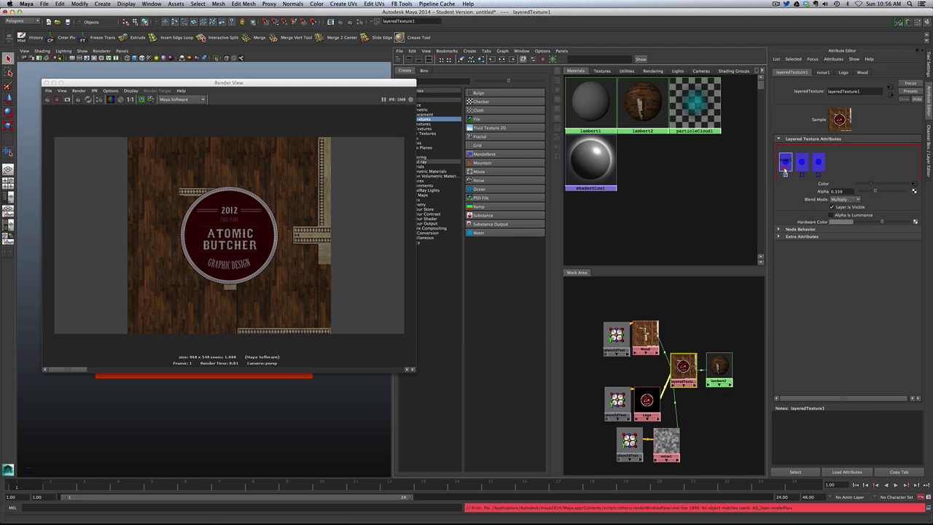
pyautogui.moveTo(785, 162); pyautogui.dragTo(804, 167, button='middle')
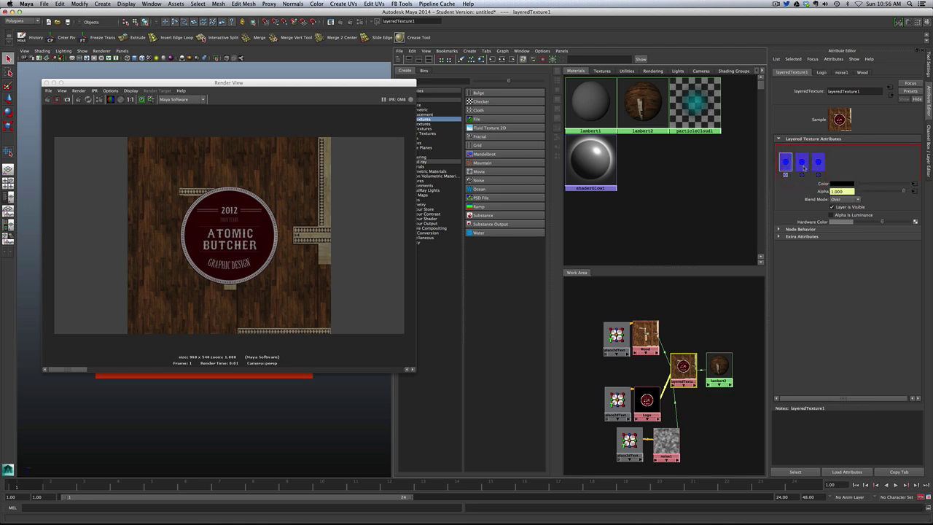
pyautogui.click(140, 100)
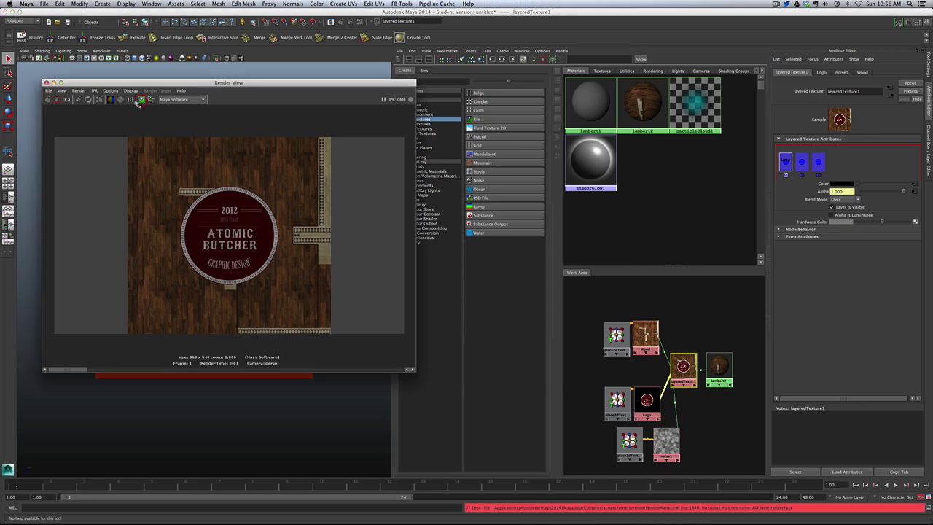
pyautogui.click(47, 100)
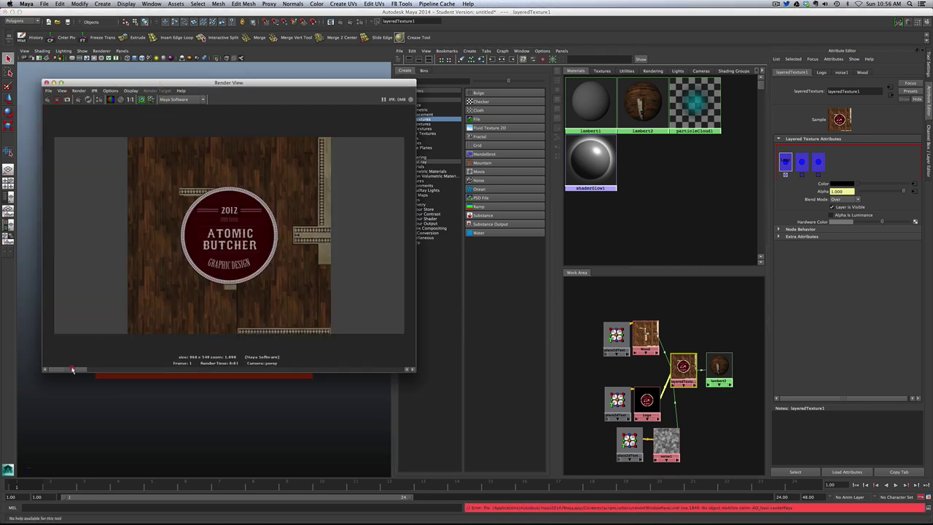
pyautogui.moveTo(73, 370)
pyautogui.mouseDown()
pyautogui.moveTo(91, 370)
pyautogui.moveTo(77, 366)
pyautogui.mouseUp()
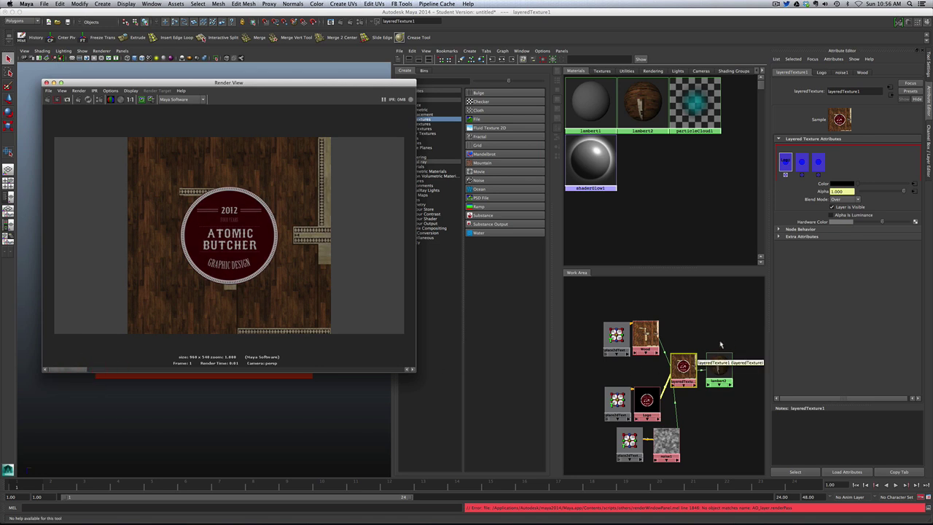
# Step: Reposition the place2dTexture/Logo and place2dTexture/Wood node pairs in the Hypershade Work Area
pyautogui.click(721, 370)
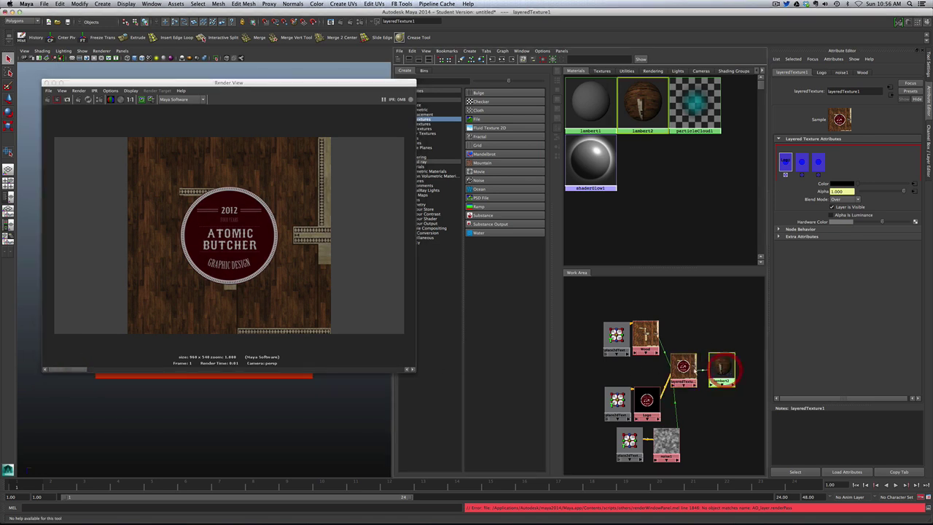
pyautogui.click(683, 368)
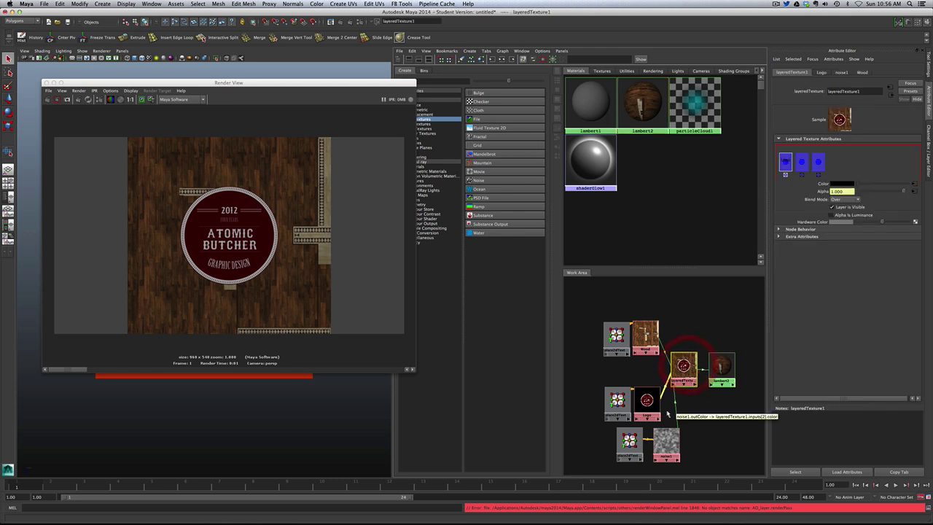
pyautogui.click(614, 399)
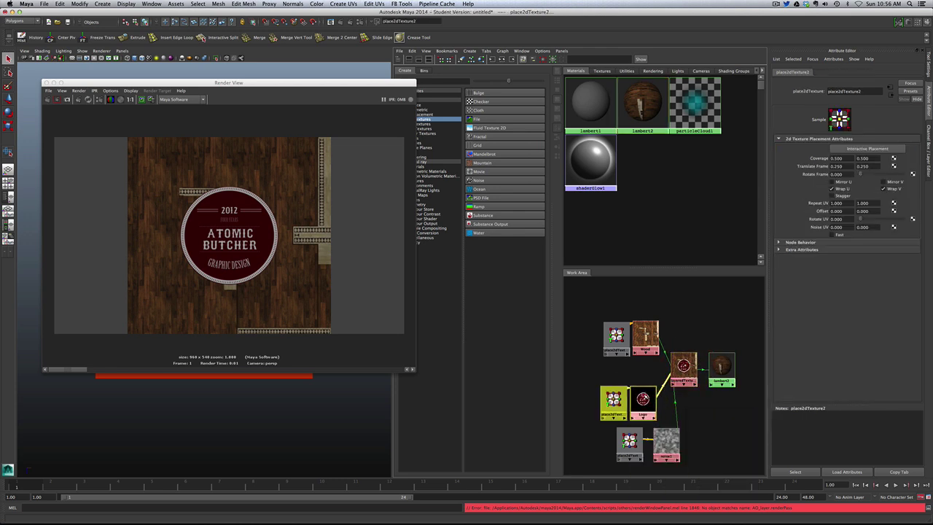
pyautogui.moveTo(614, 399); pyautogui.dragTo(613, 395)
pyautogui.click(616, 336)
pyautogui.moveTo(646, 336); pyautogui.dragTo(646, 332)
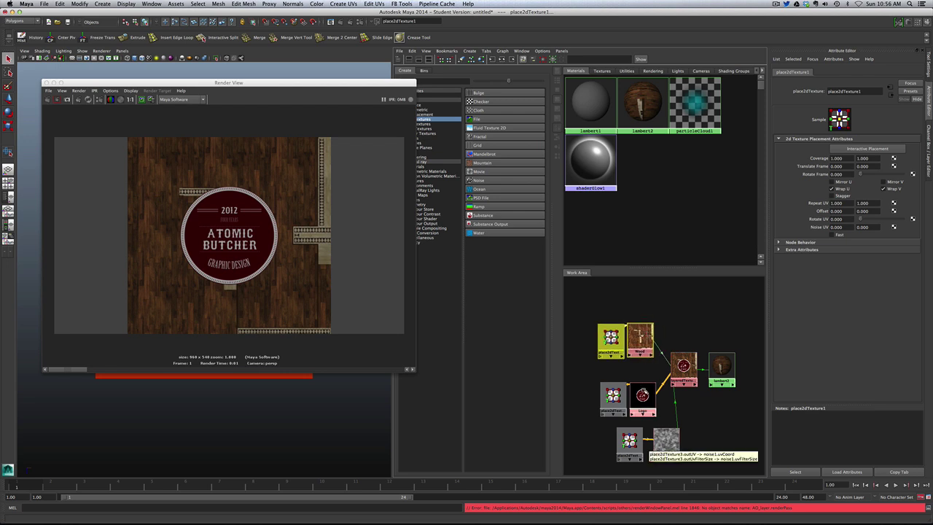
pyautogui.click(642, 397)
pyautogui.click(683, 366)
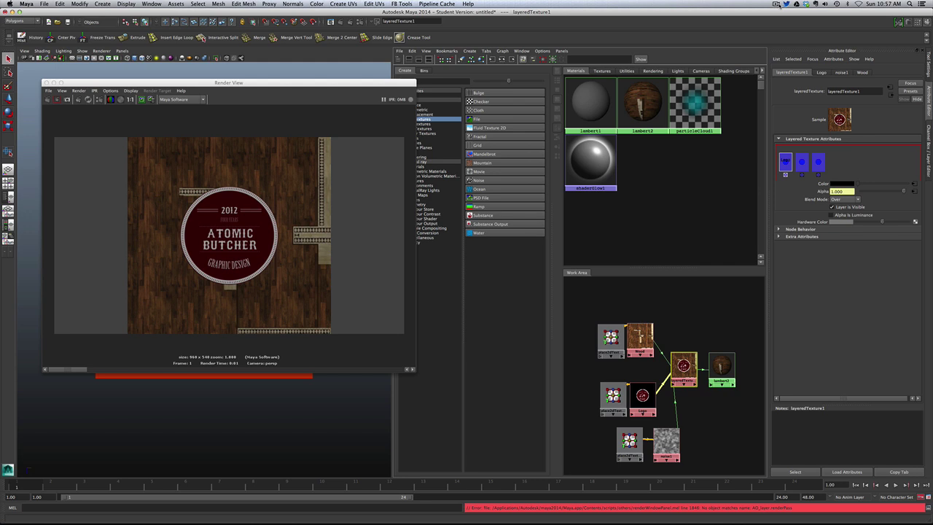
pyautogui.click(776, 4)
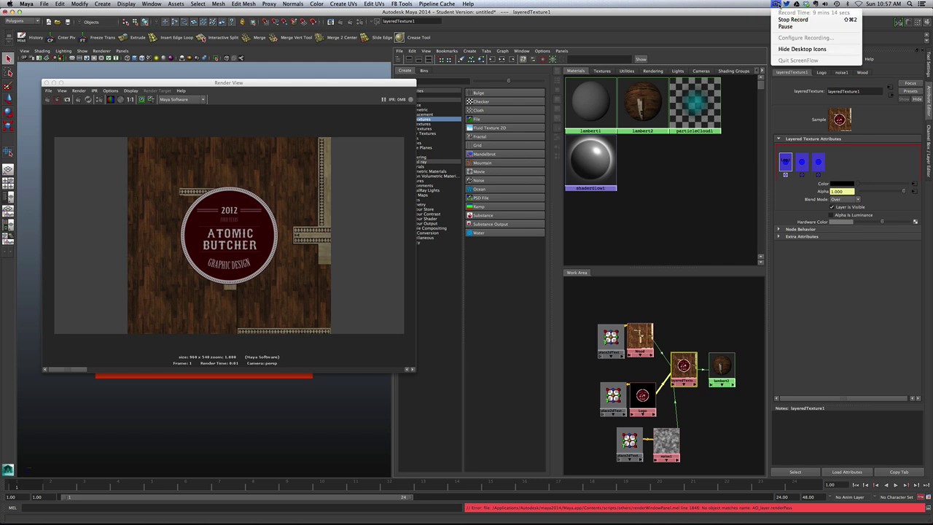